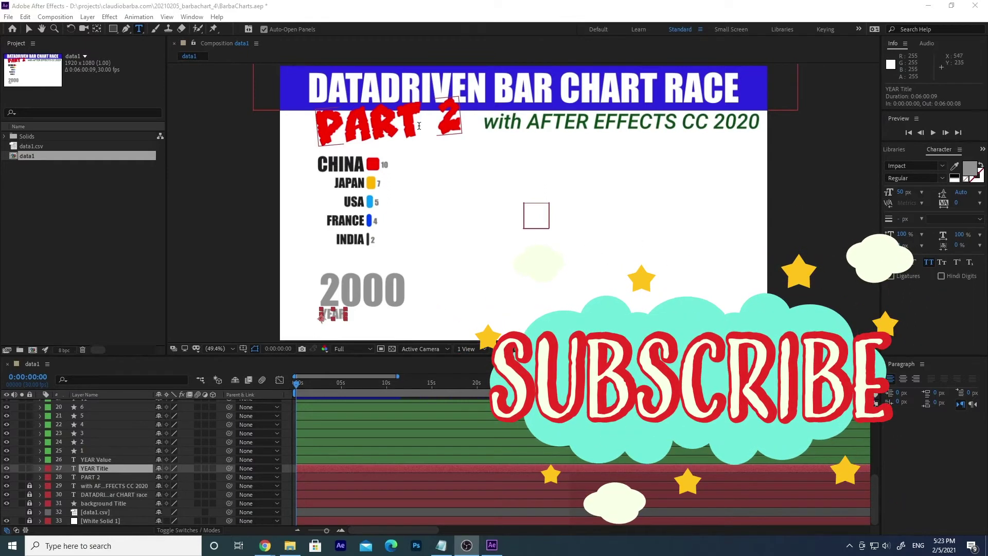
Replace the 2 in the PART 2 title text with 4 so it reads PART 4
left_click(419, 126)
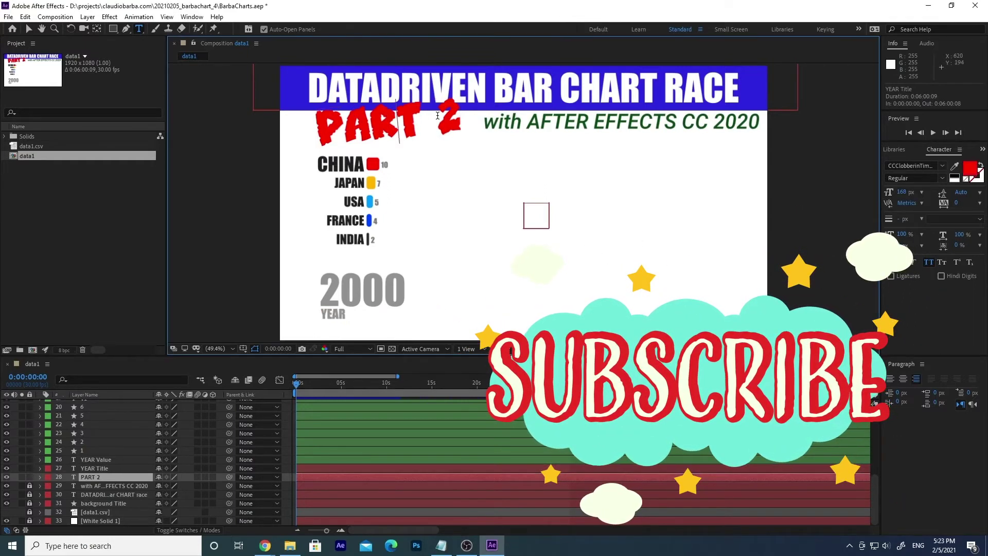
left_click_drag(437, 115, 460, 116)
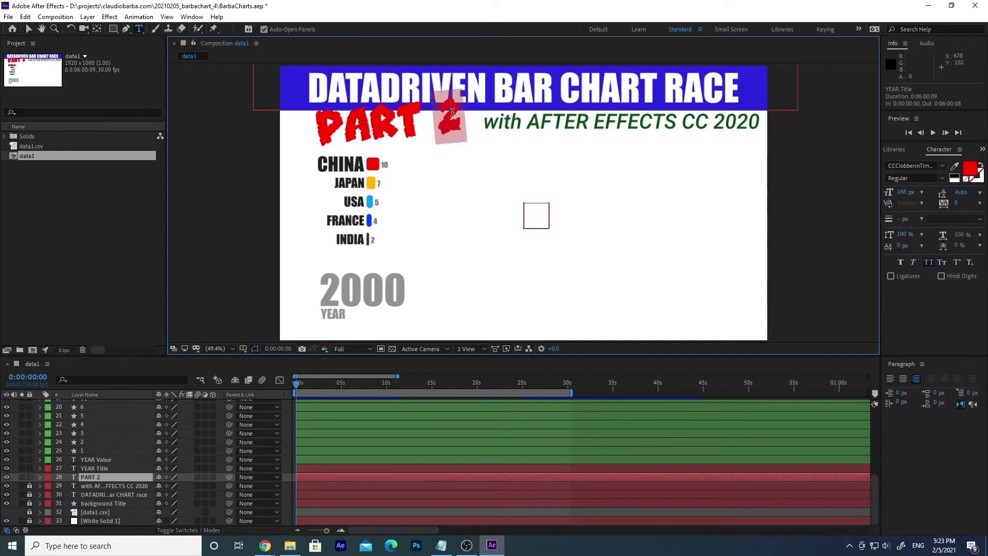
type("4")
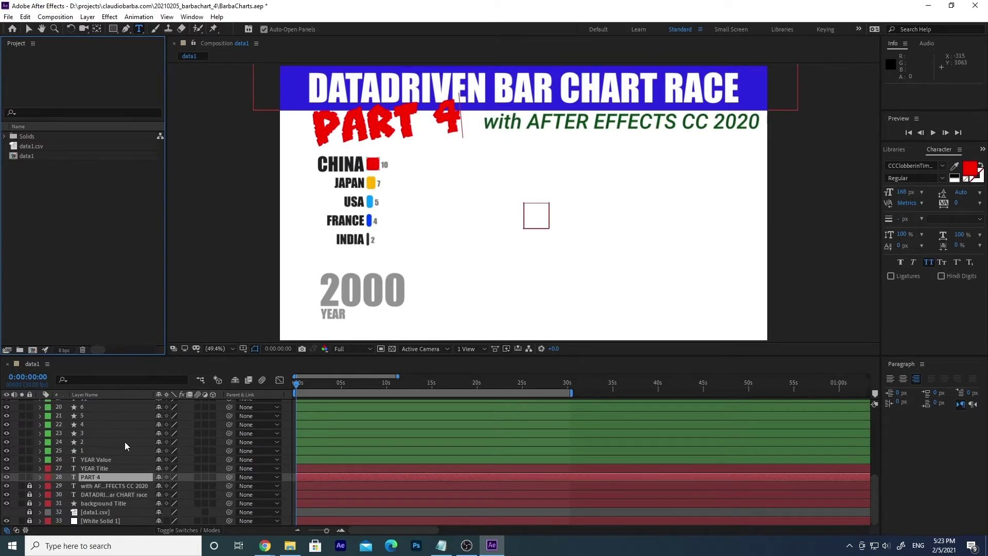
Select the ctrl layer and switch the workspace to All Panels via Window > Workspace
scroll(125, 446, "up", 6)
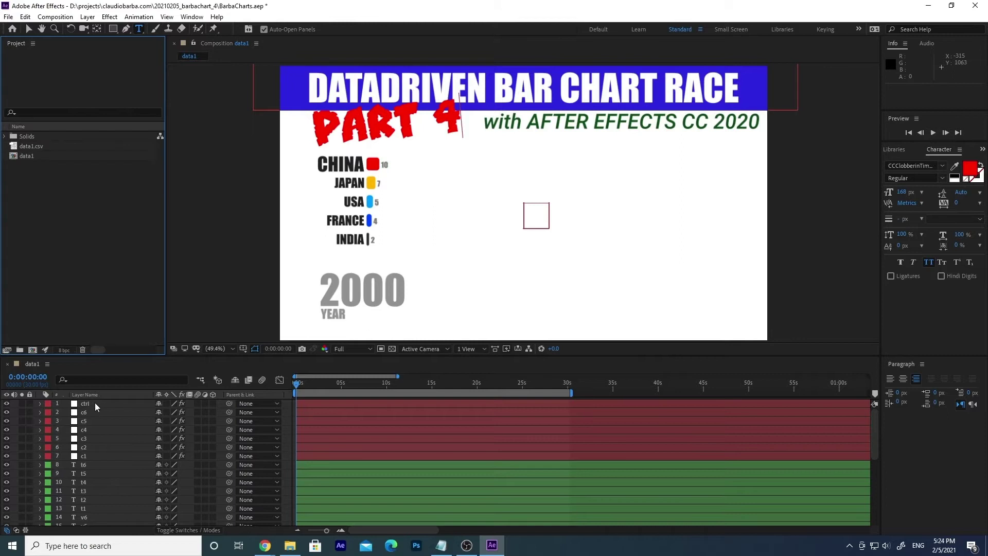
left_click(95, 407)
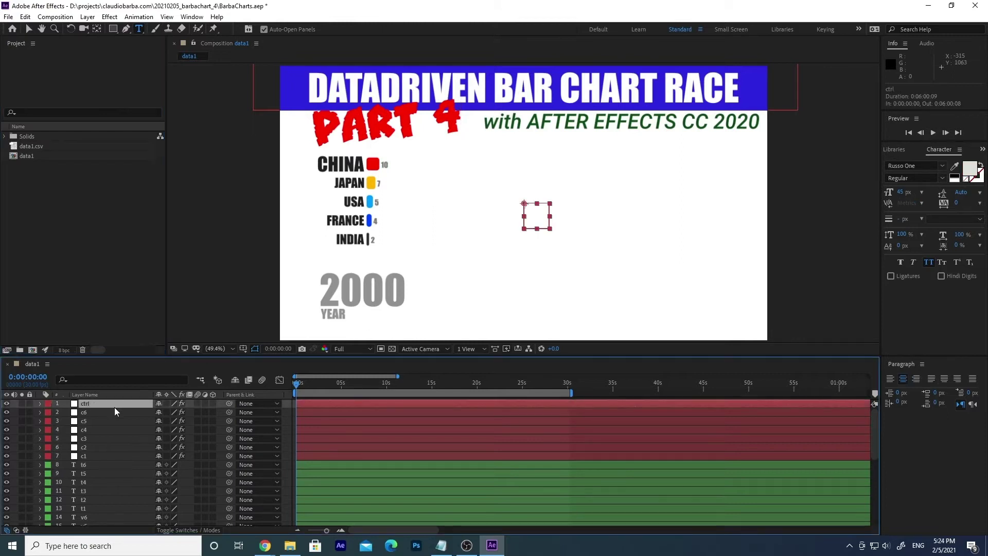
left_click(87, 72)
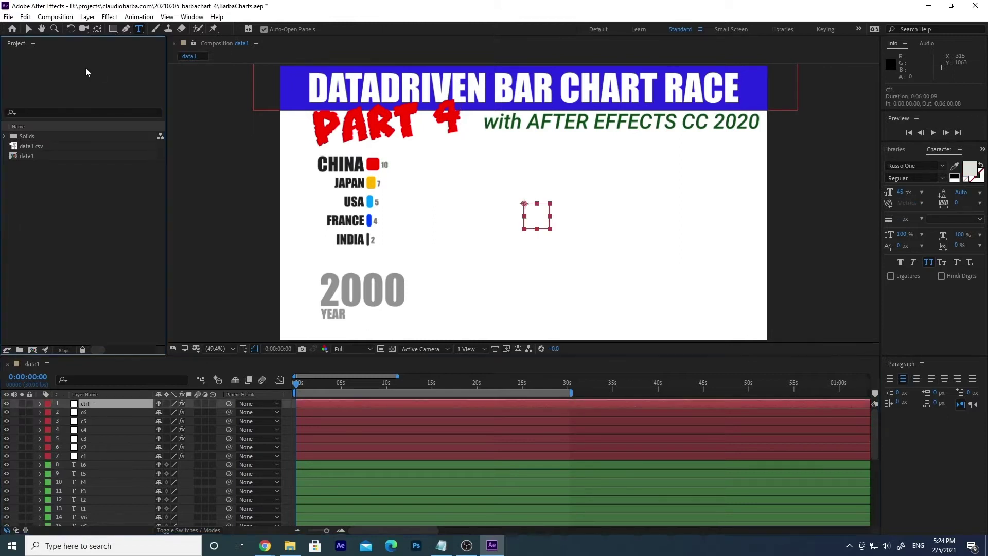
left_click(187, 18)
mouse_move(170, 18)
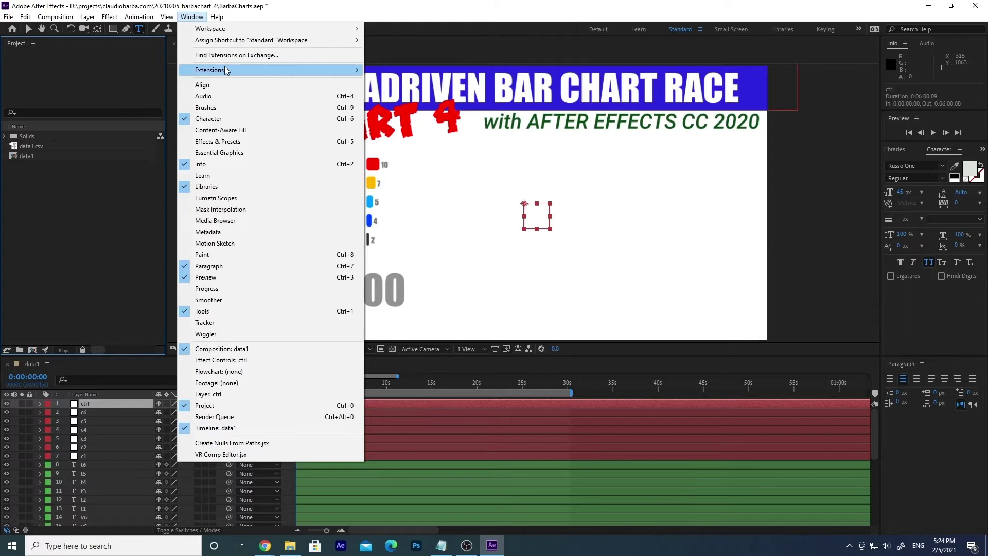
mouse_move(223, 69)
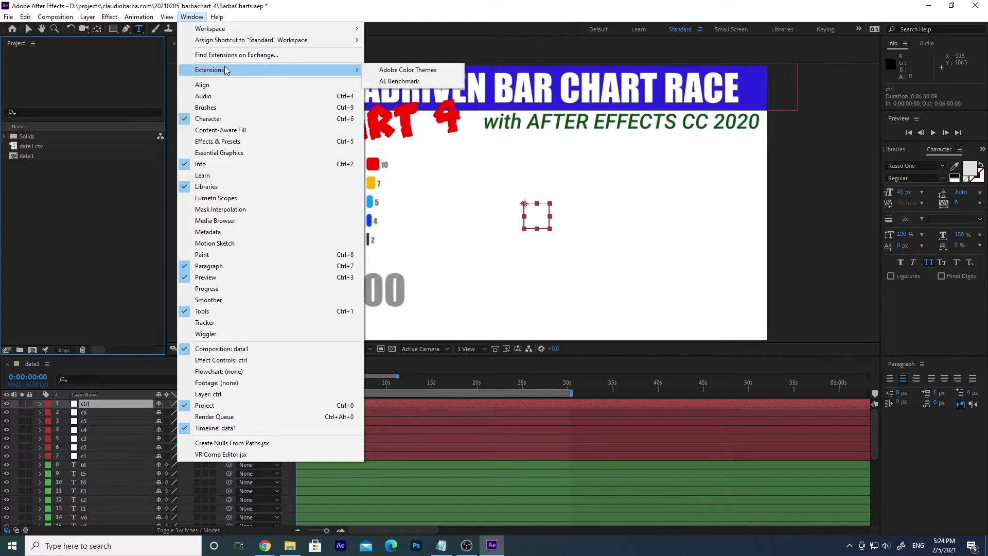
mouse_move(226, 29)
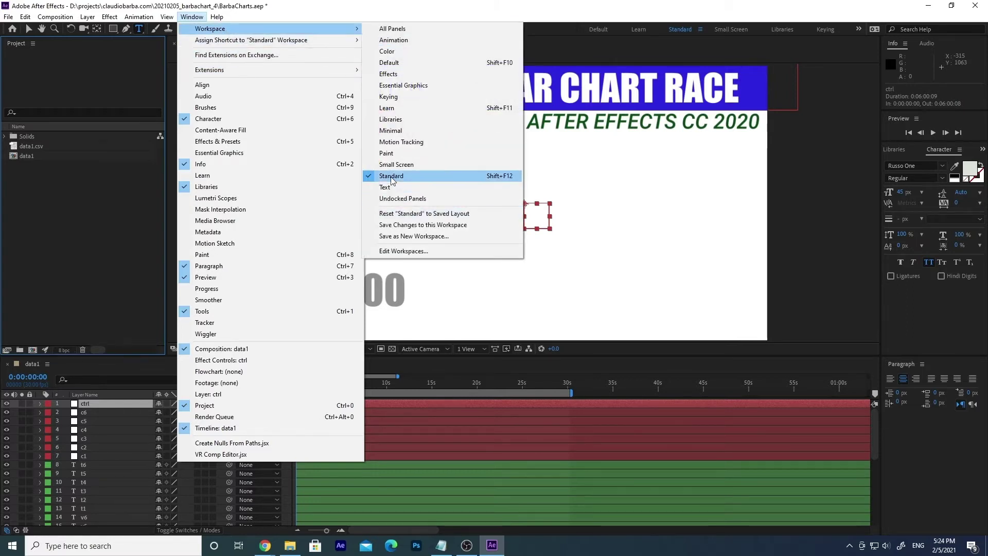
left_click(394, 29)
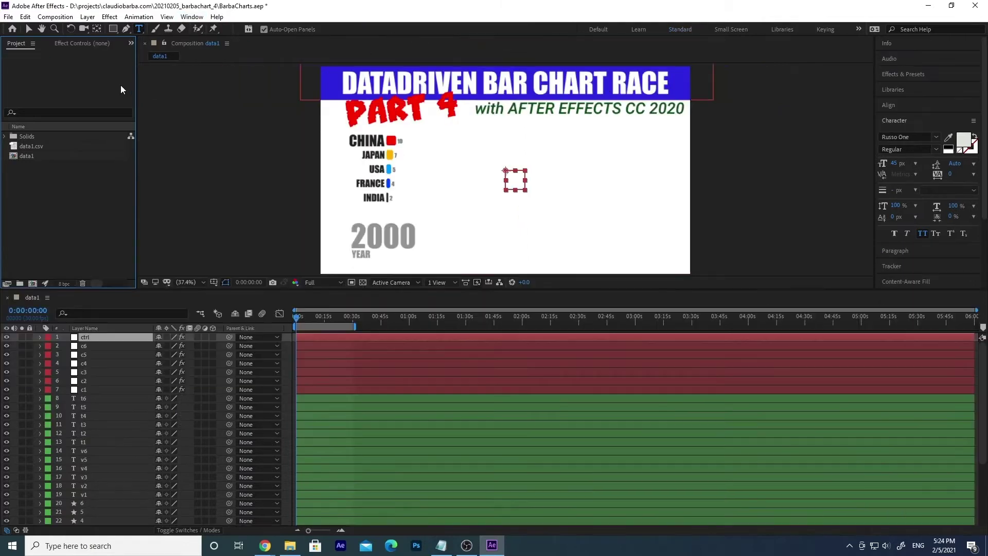
Show the ctrl layer's effect controls with its slider effects
left_click(87, 46)
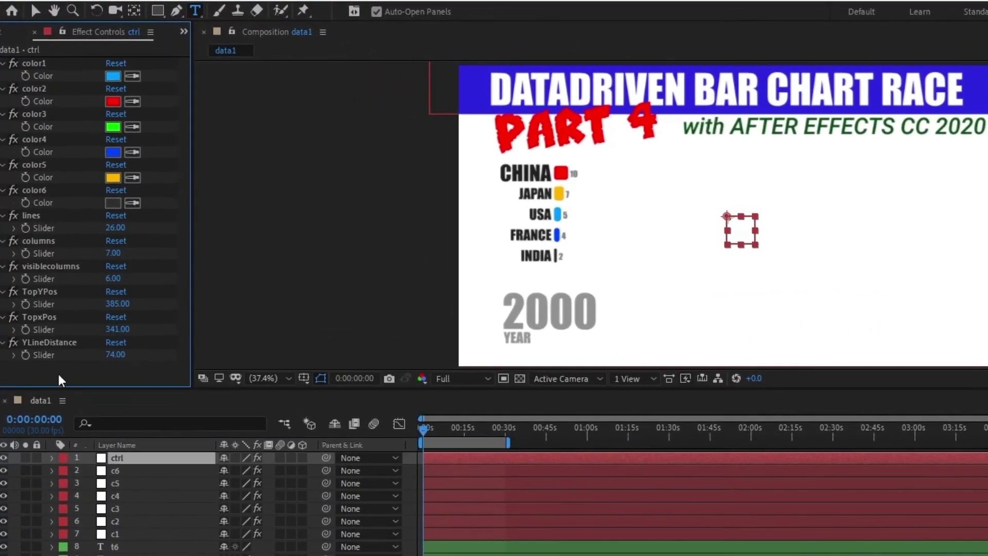
right_click(38, 276)
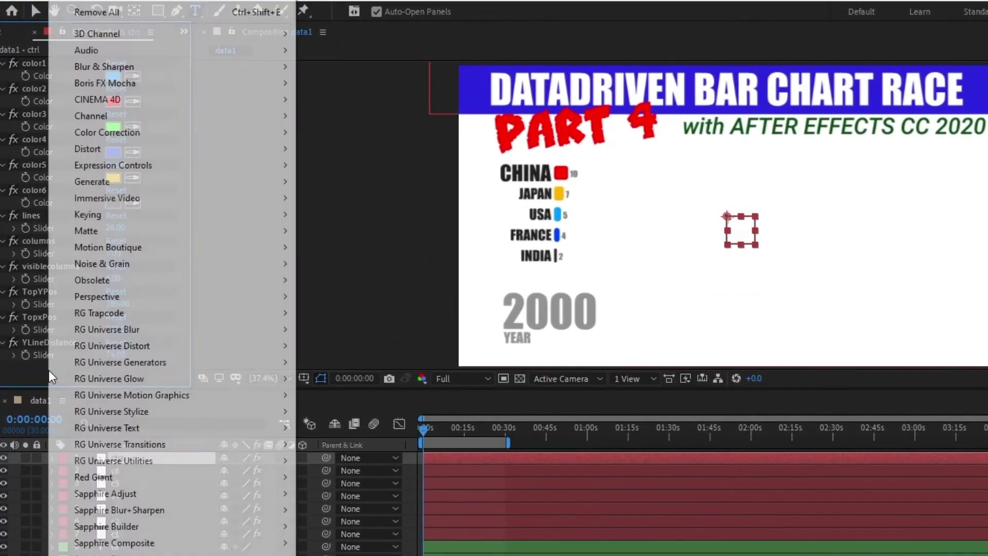
key("Escape")
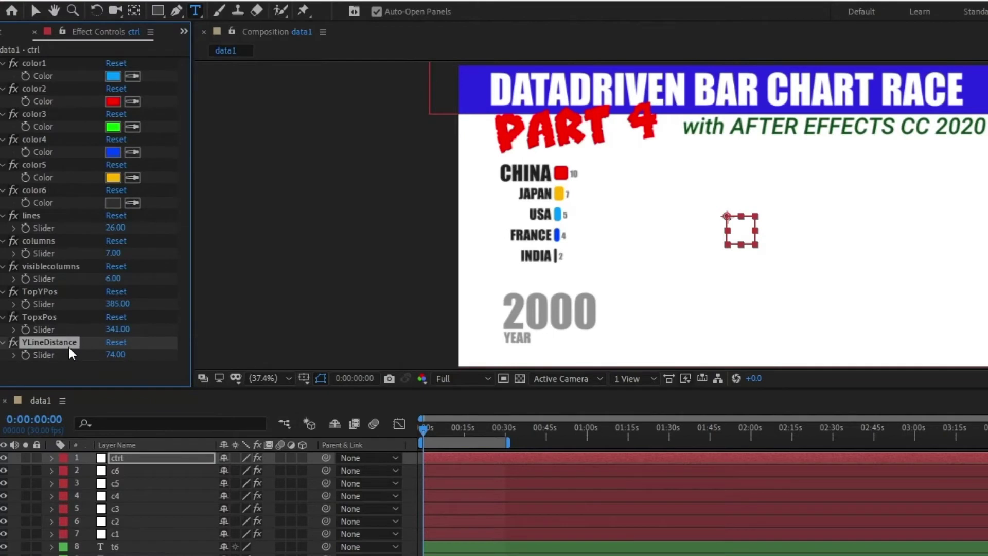
Duplicate YLineDistance into a MinValue slider set to 0, then duplicate MinValue once more
key("ctrl+d")
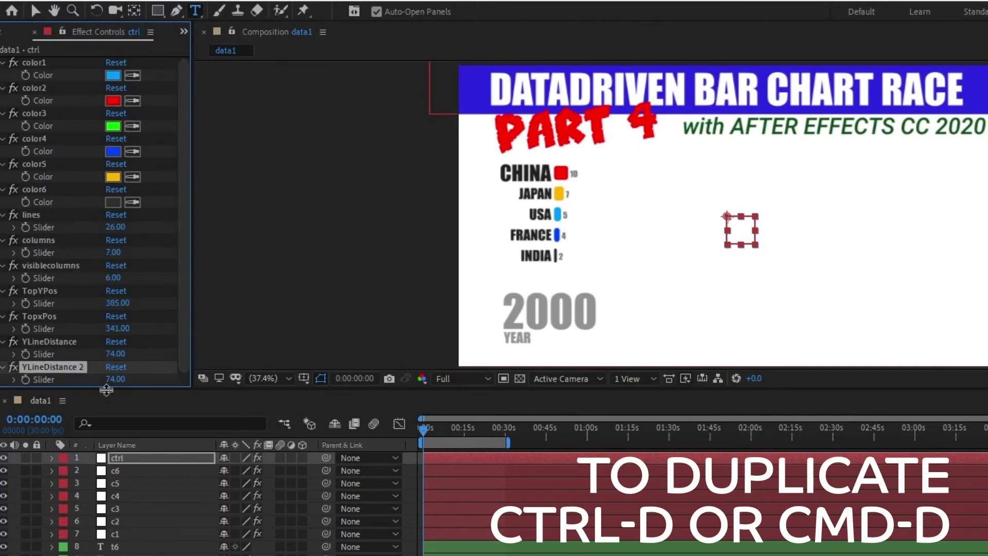
key("Return")
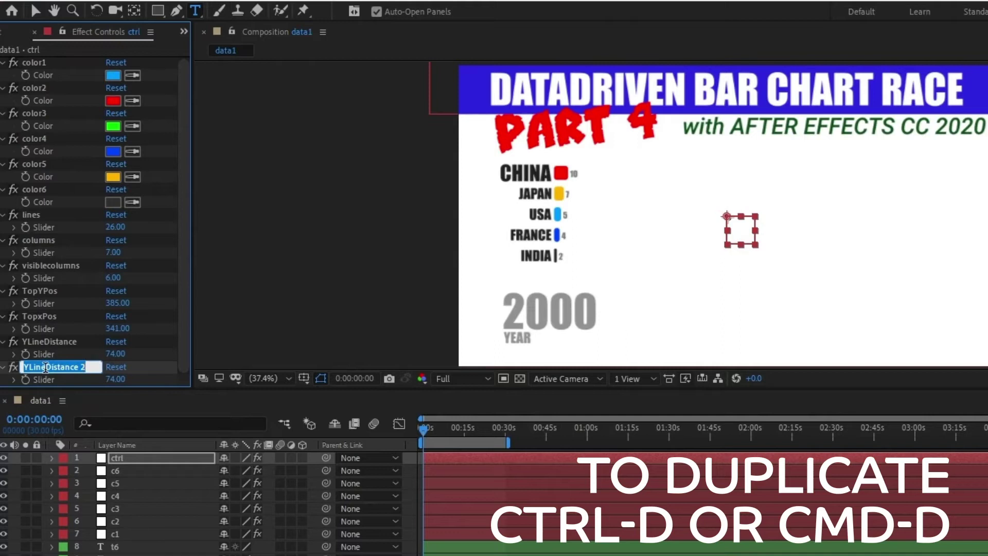
type("MinValue")
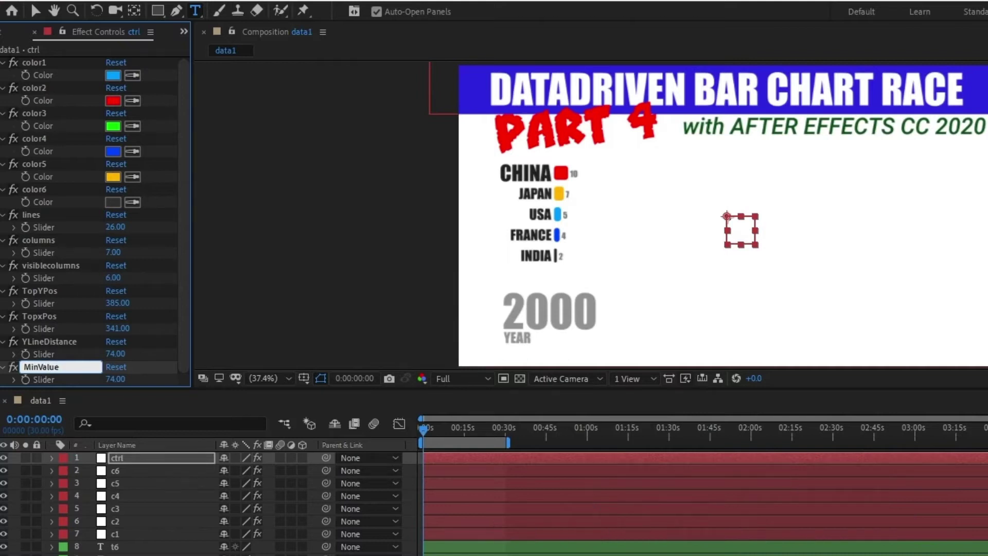
key("Return")
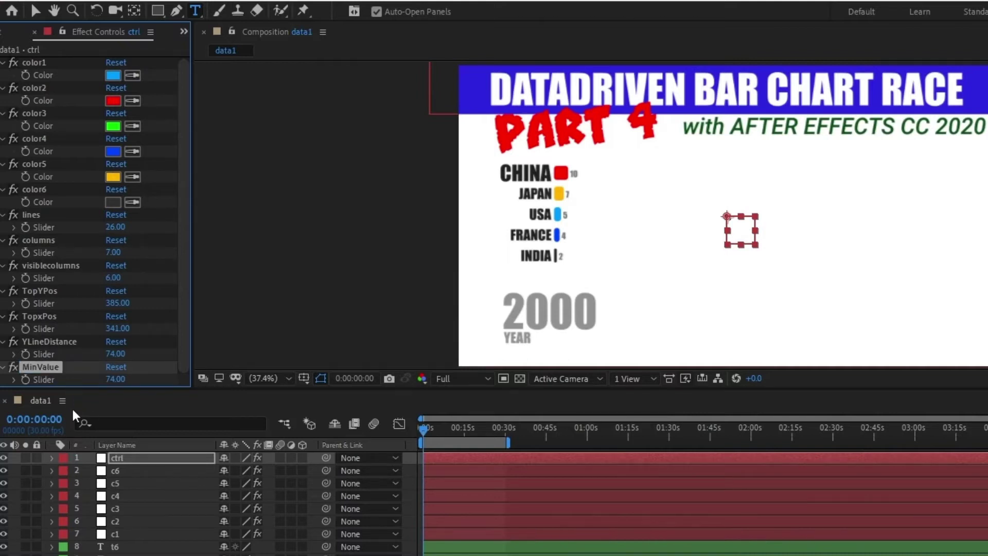
left_click(112, 380)
key("Return")
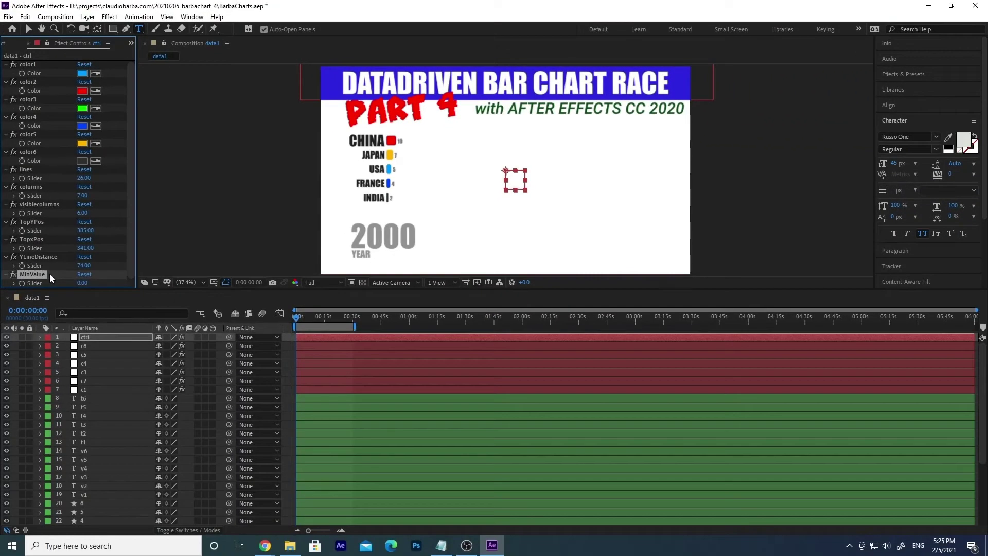
key("ctrl+d")
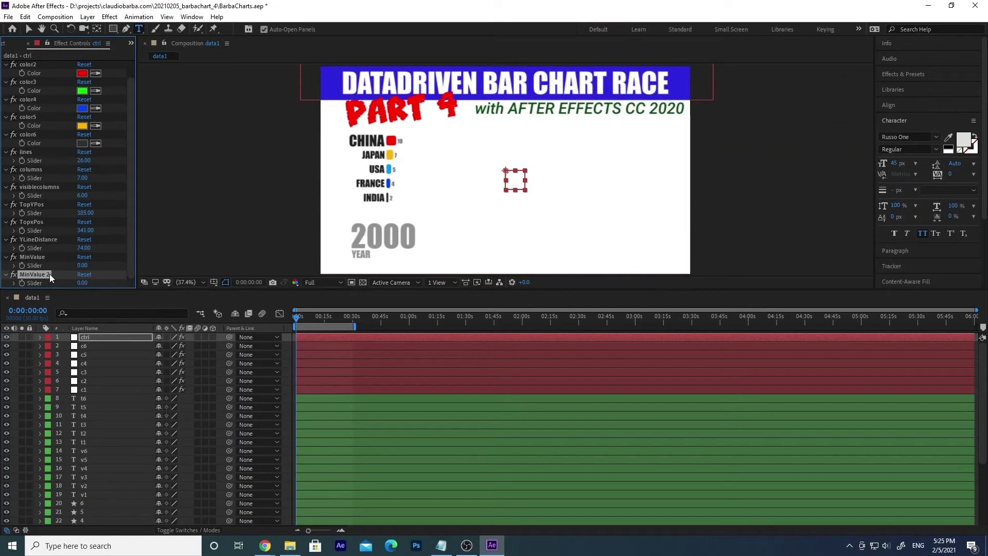
Rename the MinValue 2 slider to MaxValue and set its value to 250
left_click(49, 273)
left_click(83, 283)
key("Return")
left_click_drag(81, 282, 53, 282)
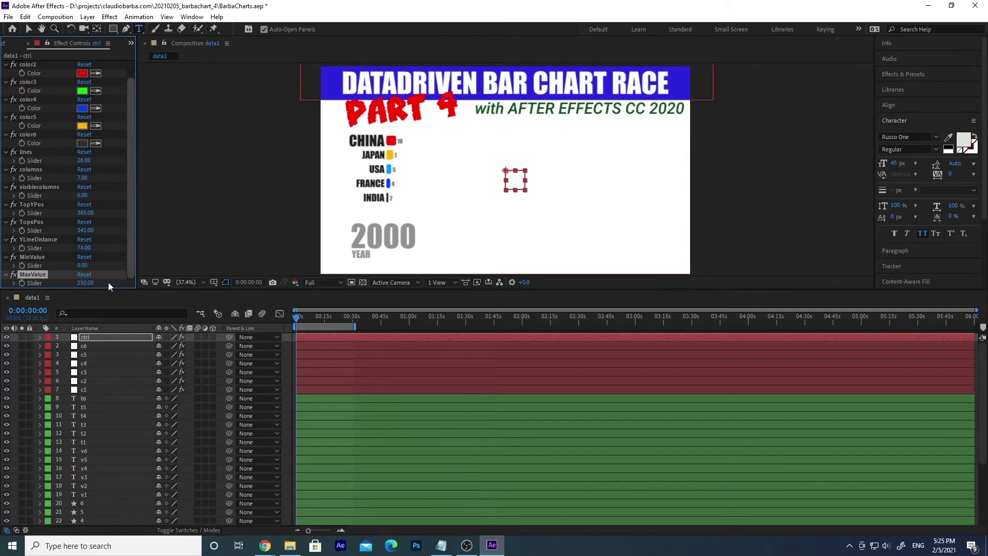
Duplicate MaxValue, rename the copy MaxXwidth, and set its slider to 1500
key("ctrl+d")
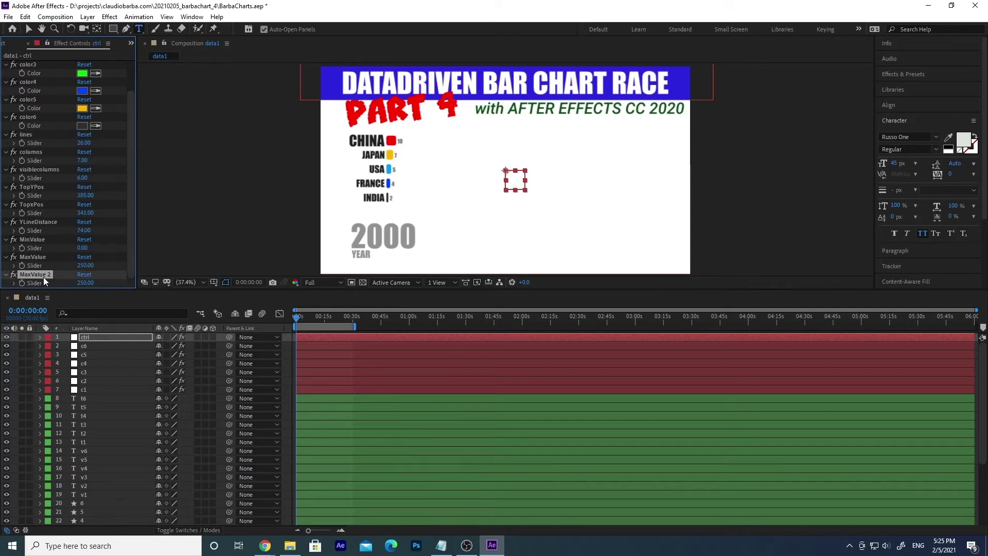
key("Return")
key("End")
key("BackSpace")
key("BackSpace")
key("BackSpace")
key("BackSpace")
key("BackSpace")
key("BackSpace")
key("BackSpace")
key("BackSpace")
key("BackSpace")
key("BackSpace")
type("MaxXwidth")
key("Return")
left_click(84, 284)
type("1500")
key("Return")
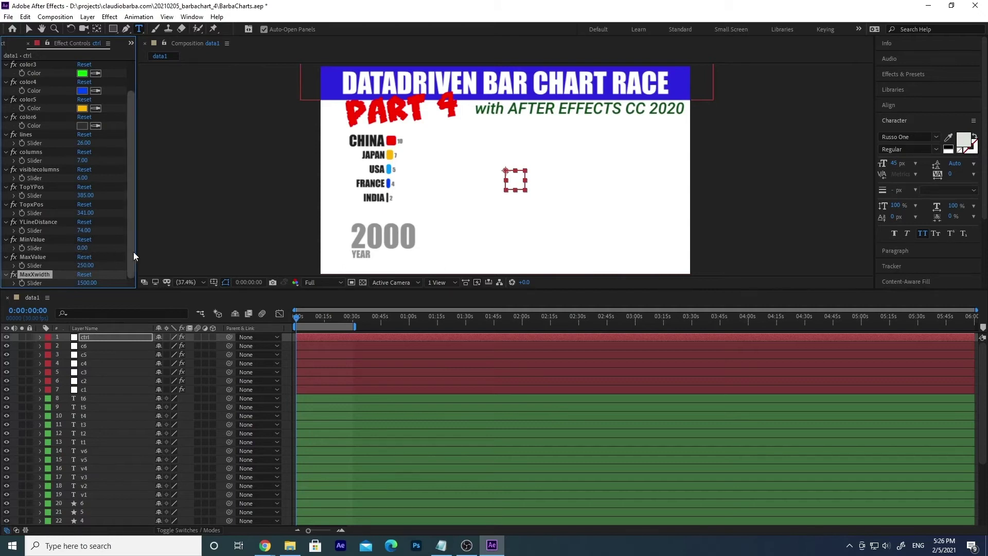
Select bar layer 1, scrub the bar race, reveal its expressions, and open the Size expression
scroll(115, 433, "down", 4)
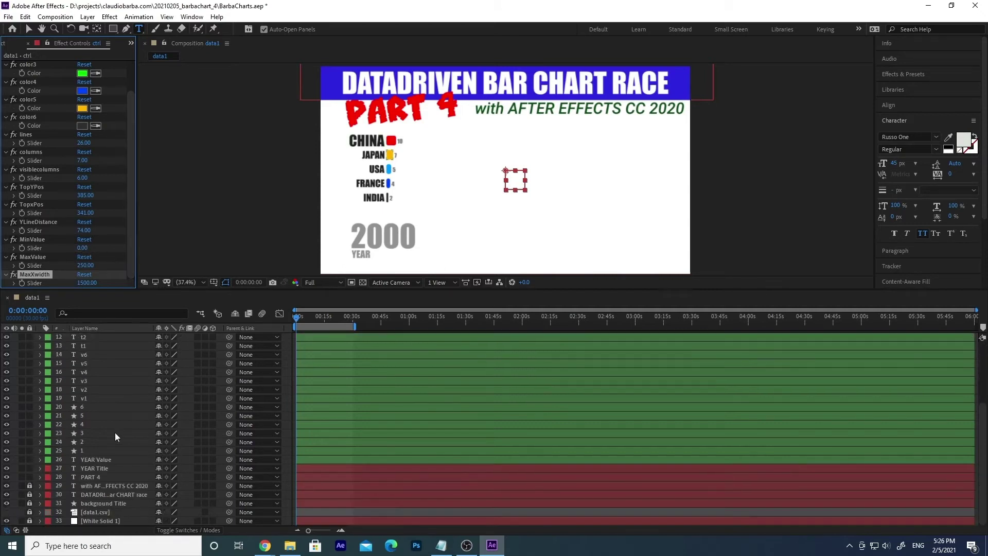
left_click(91, 451)
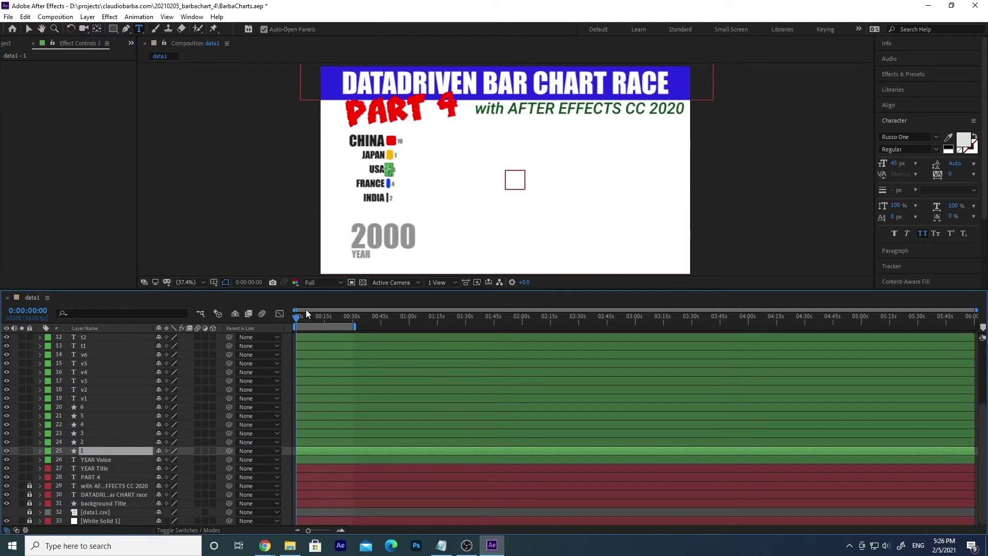
mouse_move(305, 309)
left_mouse_down()
mouse_move(322, 317)
mouse_move(310, 318)
left_mouse_up()
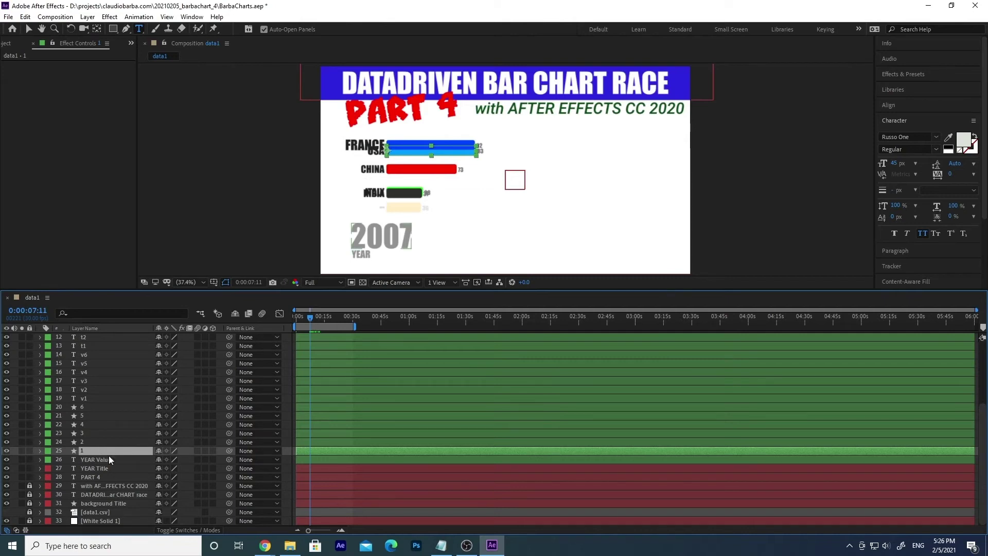
key("e")
key("e")
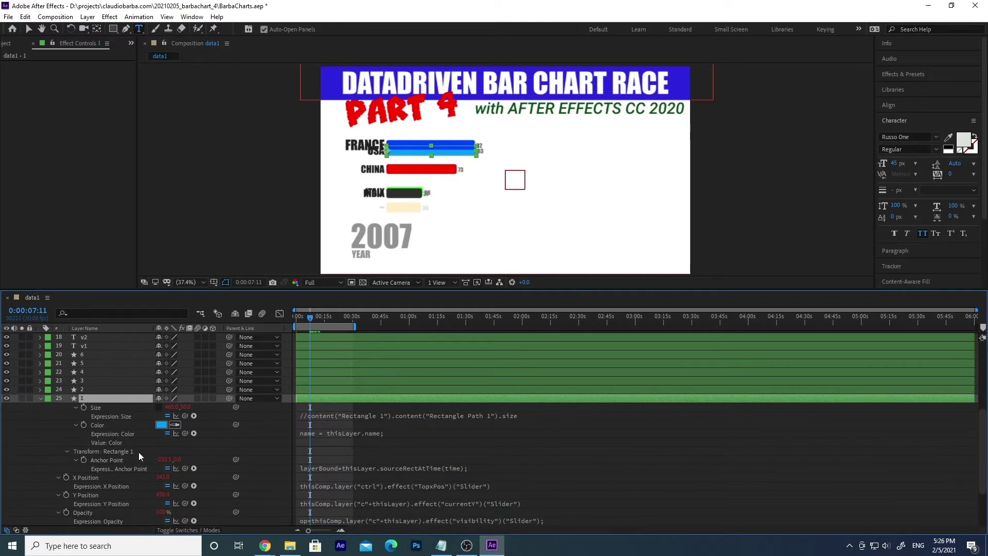
scroll(172, 455, "down", 3)
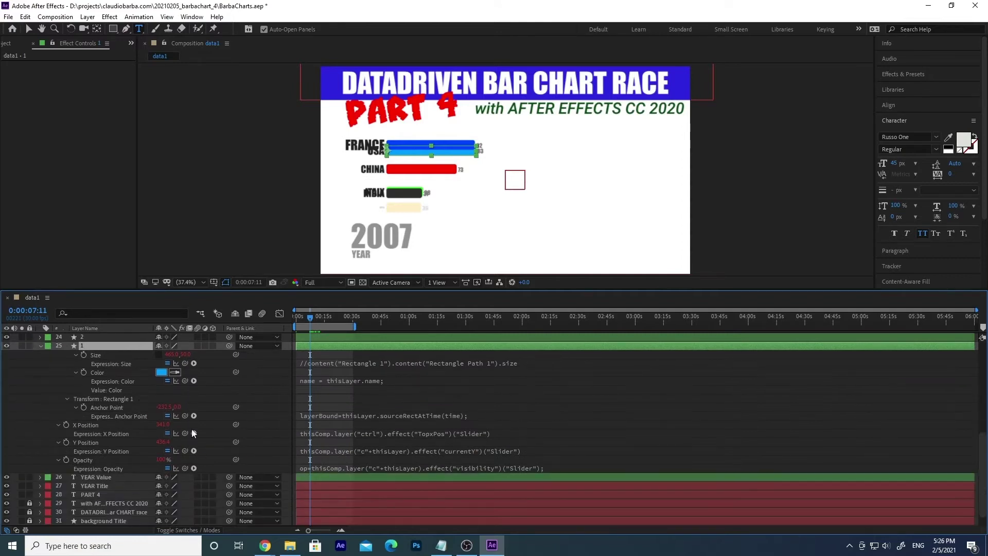
scroll(182, 428, "up", 1)
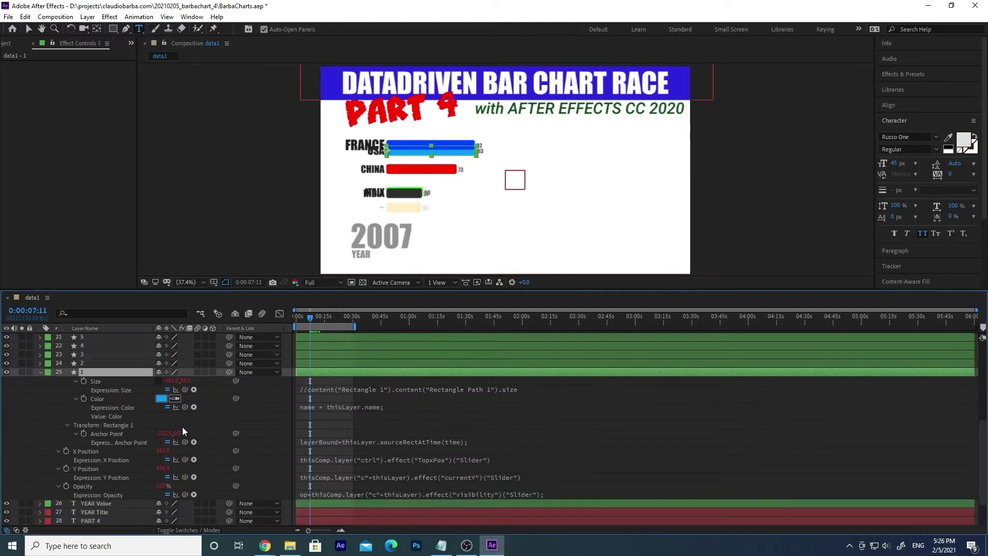
left_click(375, 387)
Insert an empty line on line 6 of the Size expression, above the size result
left_click(391, 421)
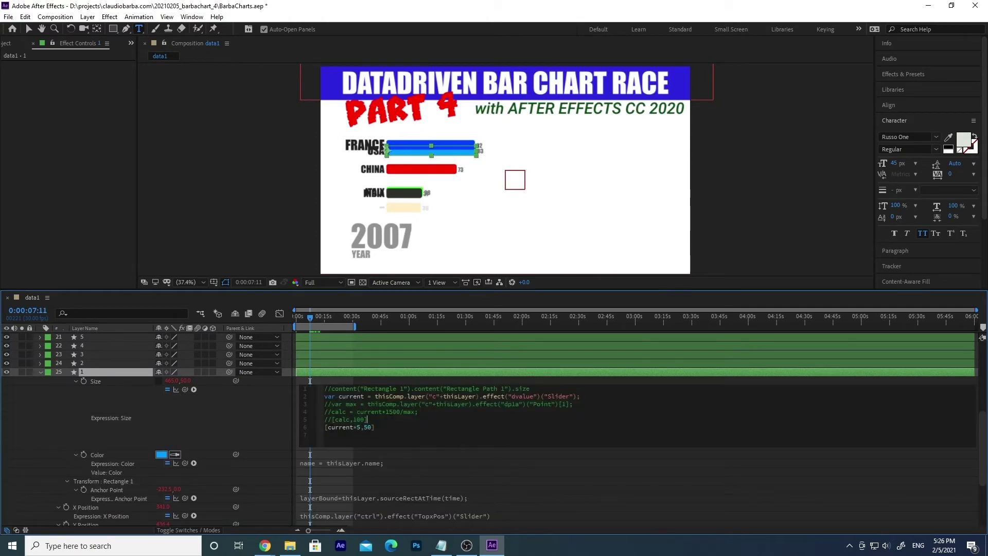
left_click_drag(338, 397, 364, 397)
left_click_drag(328, 427, 360, 427)
left_click(383, 434)
left_click(383, 421)
key("Return")
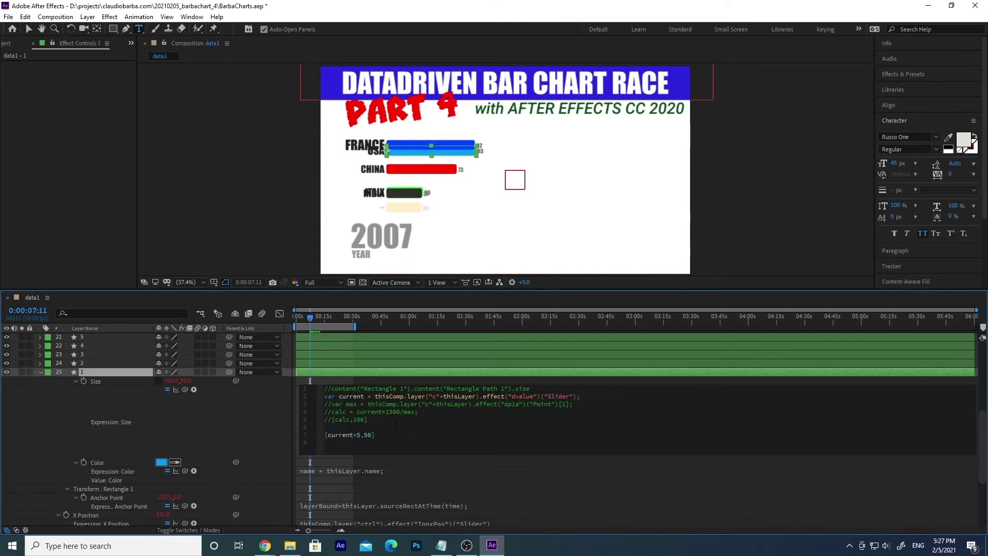
left_click(435, 434)
type("Min")
key("BackSpace")
key("BackSpace")
key("BackSpace")
key("BackSpace")
key("Up")
key("Return")
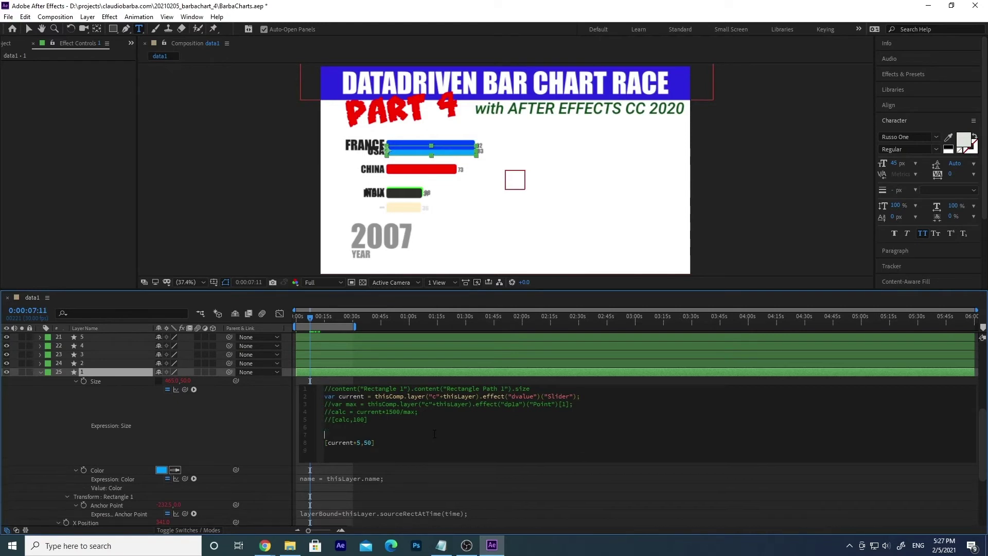
Type Min= and paste thisComp.layer("ctrl") after it, then cut that reference out again
type("Min")
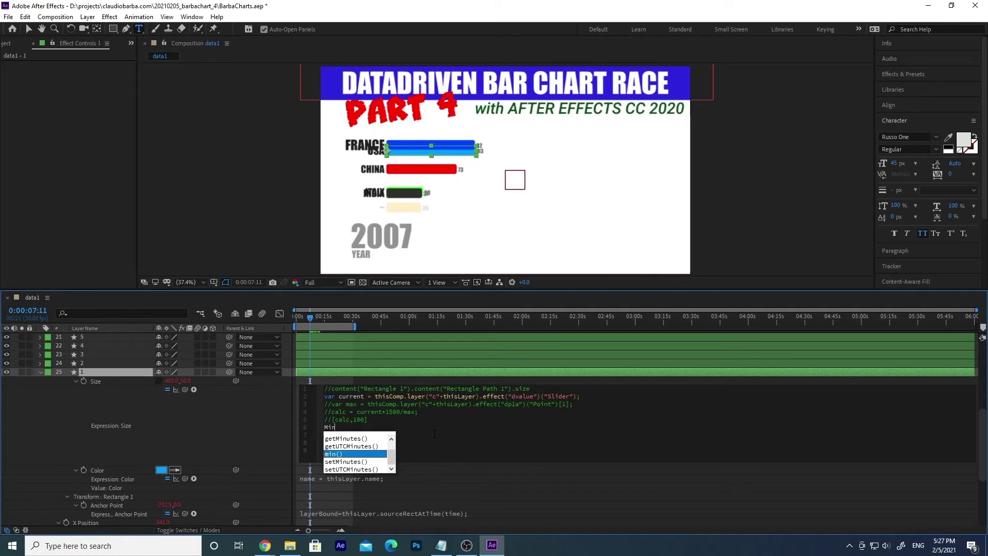
type("=")
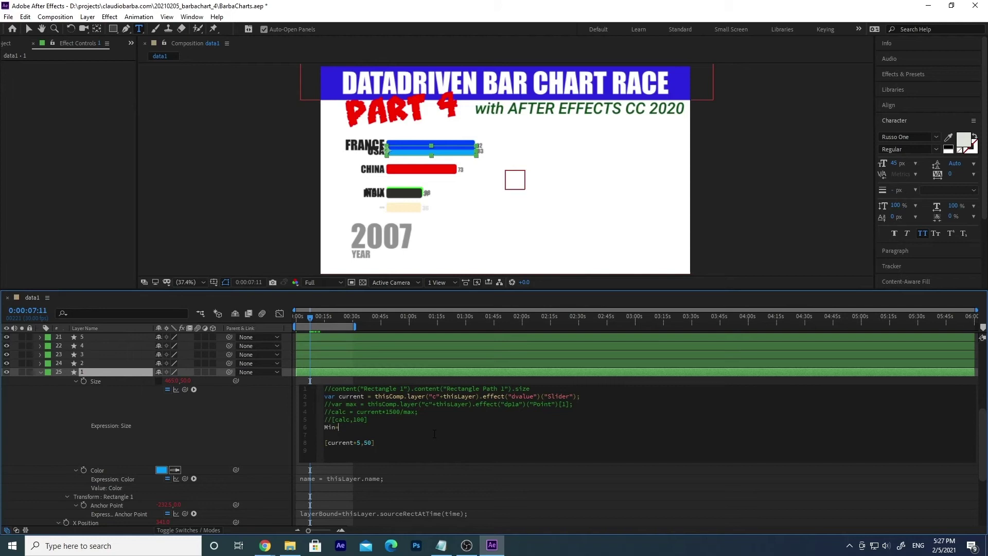
left_click_drag(375, 396, 425, 397)
key("ctrl+c")
left_click(356, 427)
key("ctrl+v")
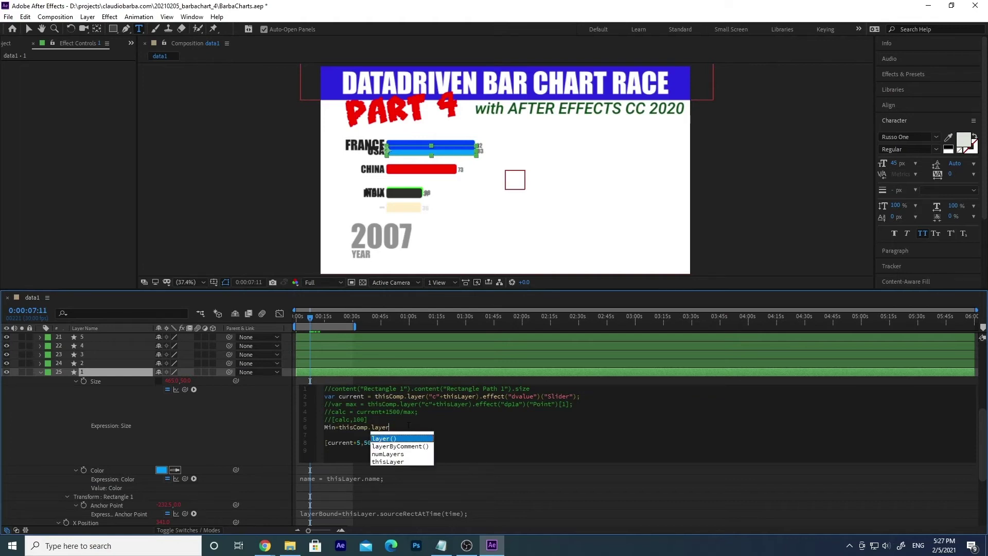
key("Return")
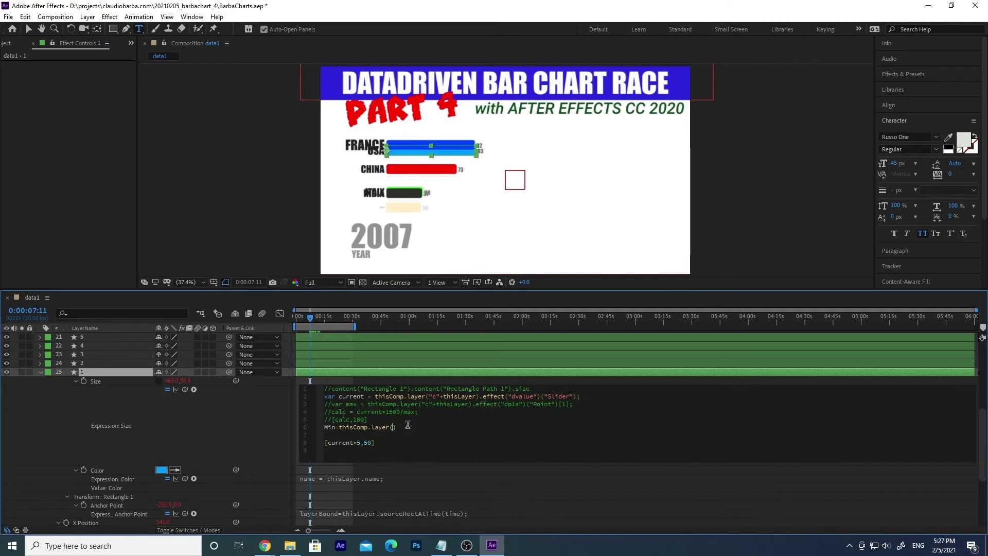
type("\"\"")
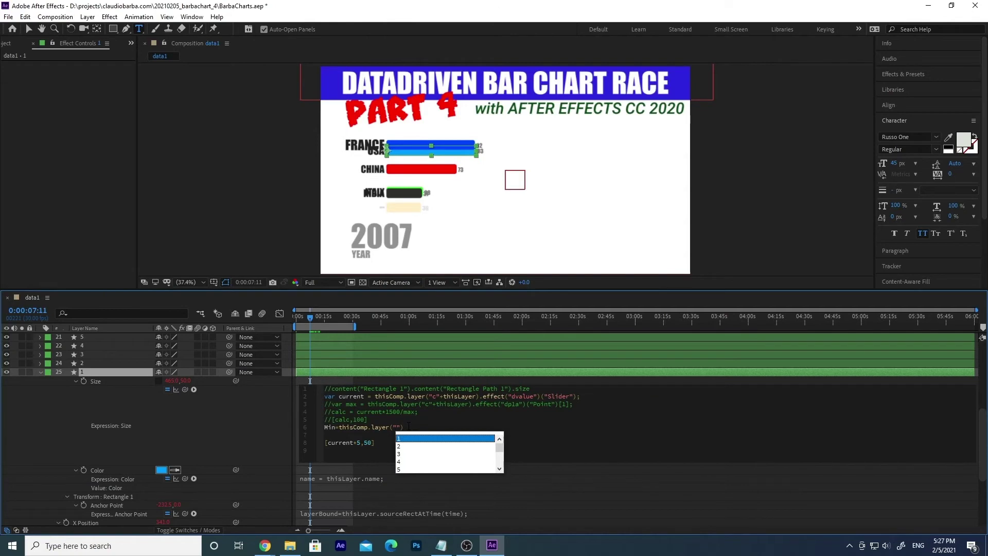
type("ctrl")
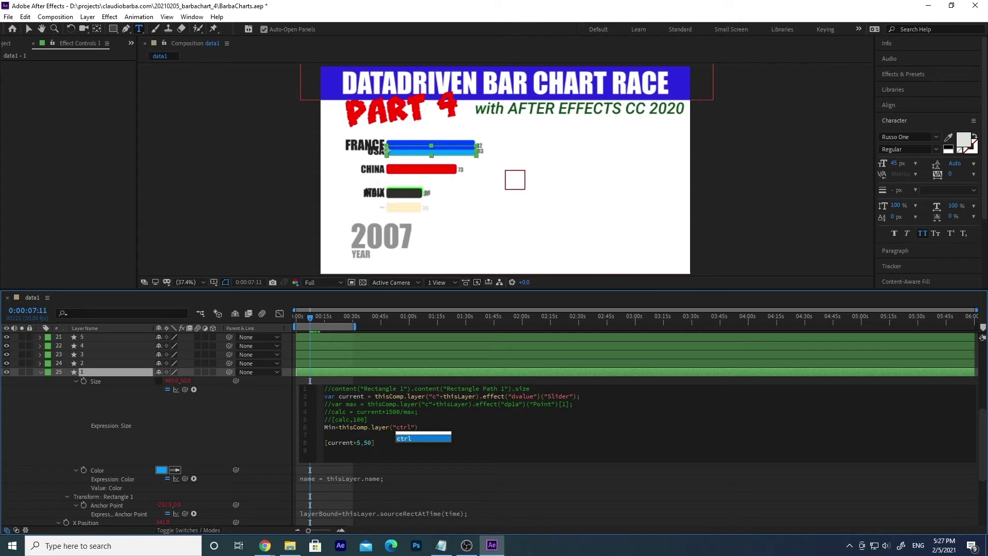
left_click_drag(339, 427, 435, 428)
key("ctrl+x")
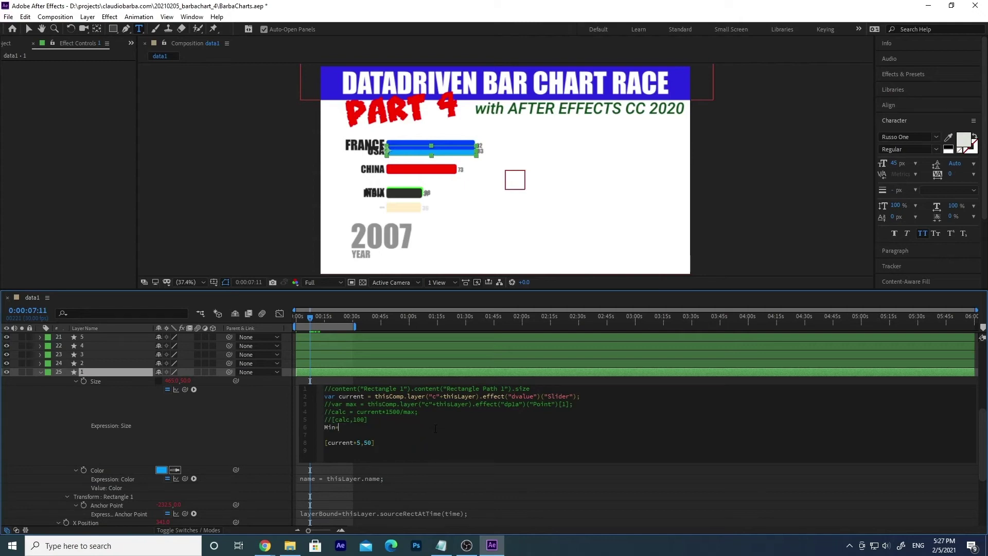
Pick-whip Min to the ctrl layer's MinValue slider and end the line with a semicolon
scroll(243, 421, "up", 5)
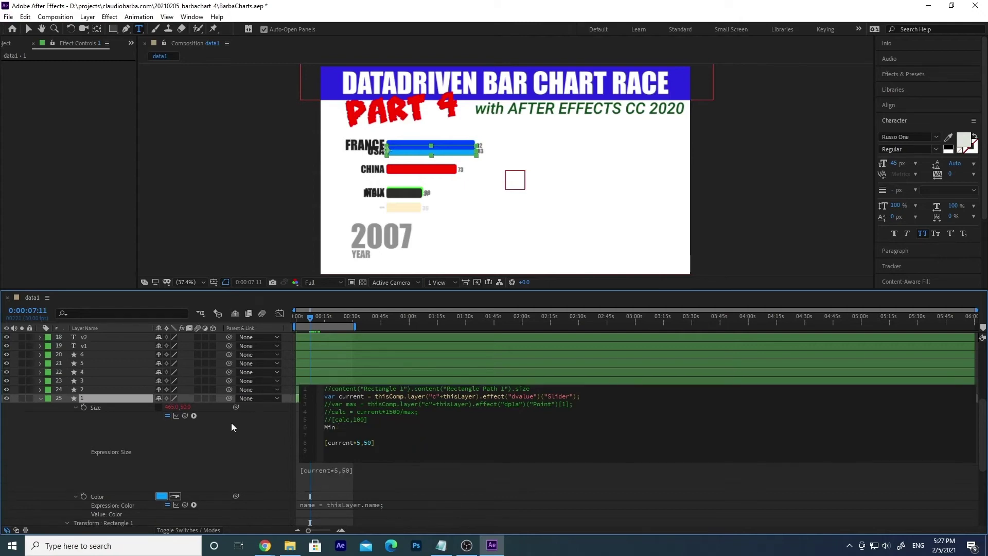
scroll(230, 422, "up", 3)
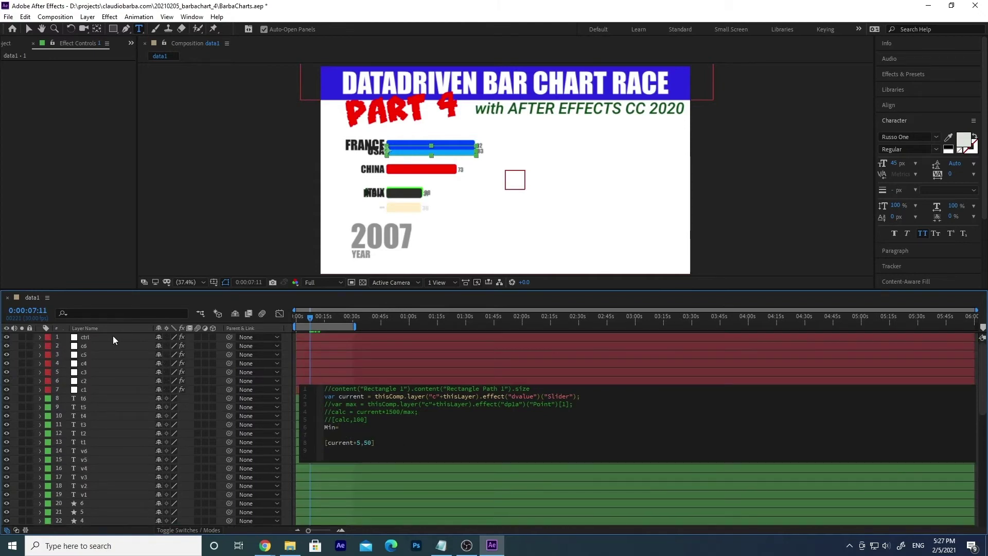
left_click(113, 336)
scroll(125, 367, "down", 6)
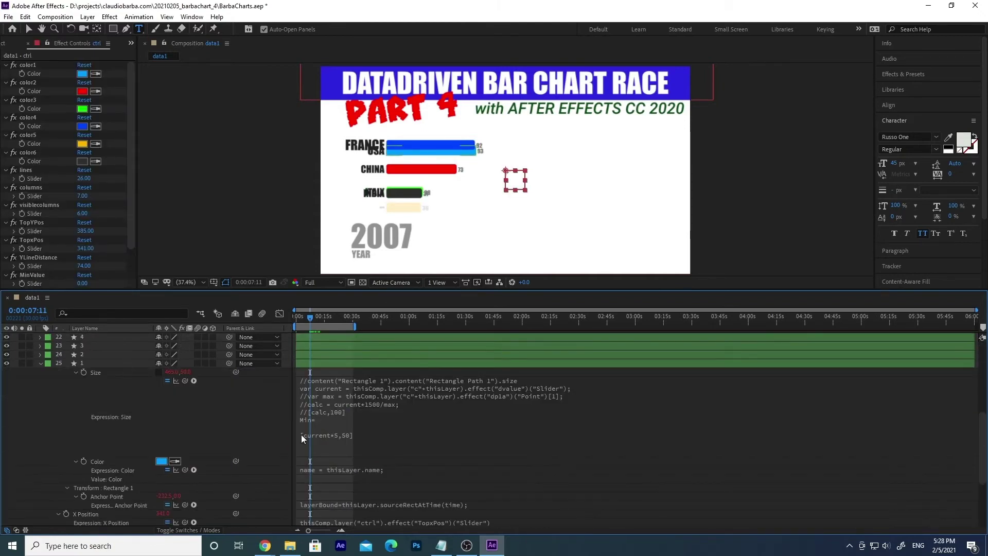
left_click(340, 422)
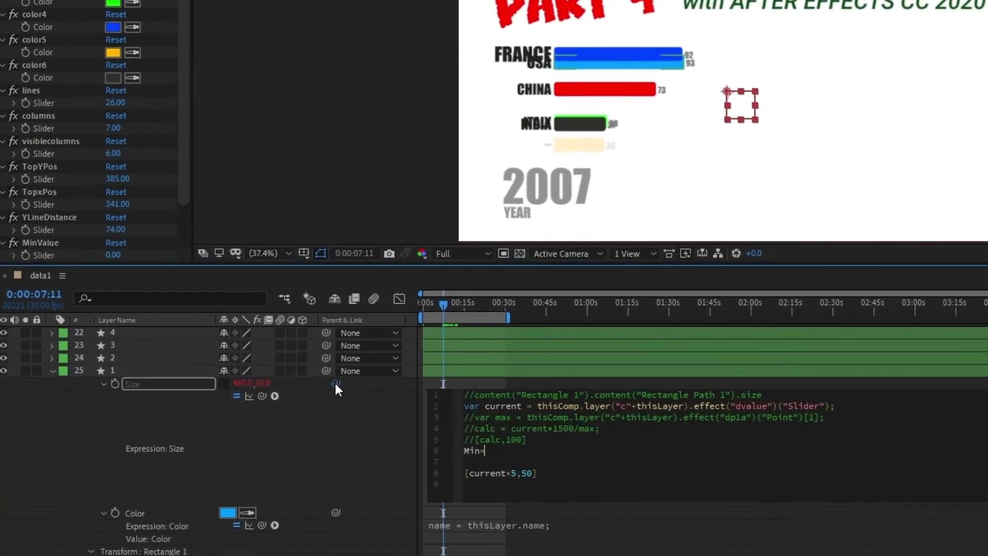
left_click_drag(236, 372, 217, 351)
left_click_drag(307, 354, 39, 202)
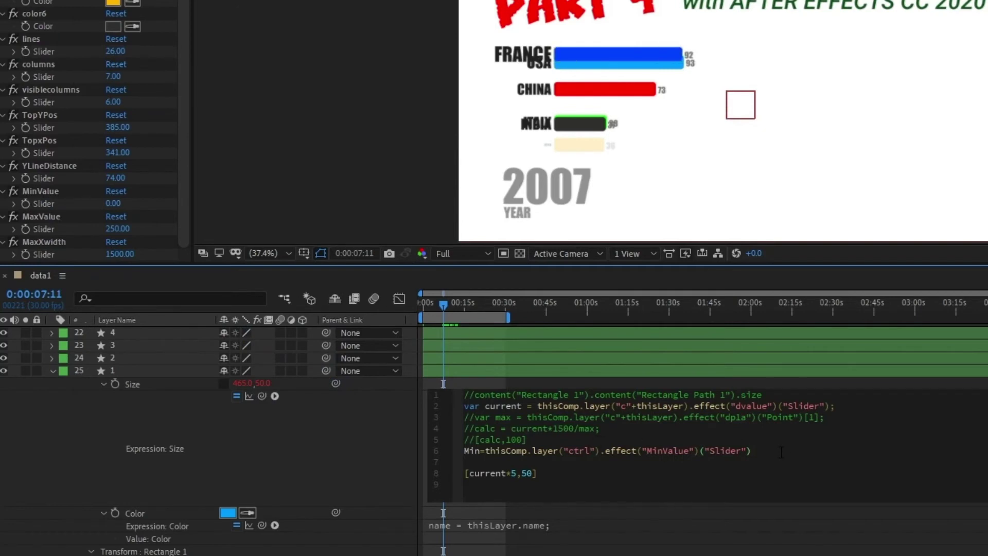
type(";")
key("Return")
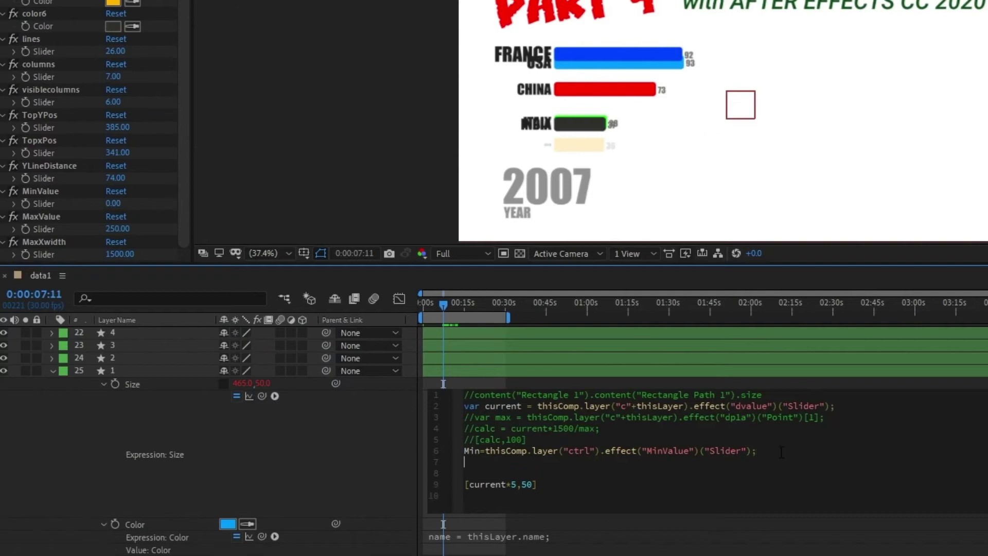
Duplicate the Min line into a Max line reading the MaxValue slider
left_click_drag(761, 451, 463, 452)
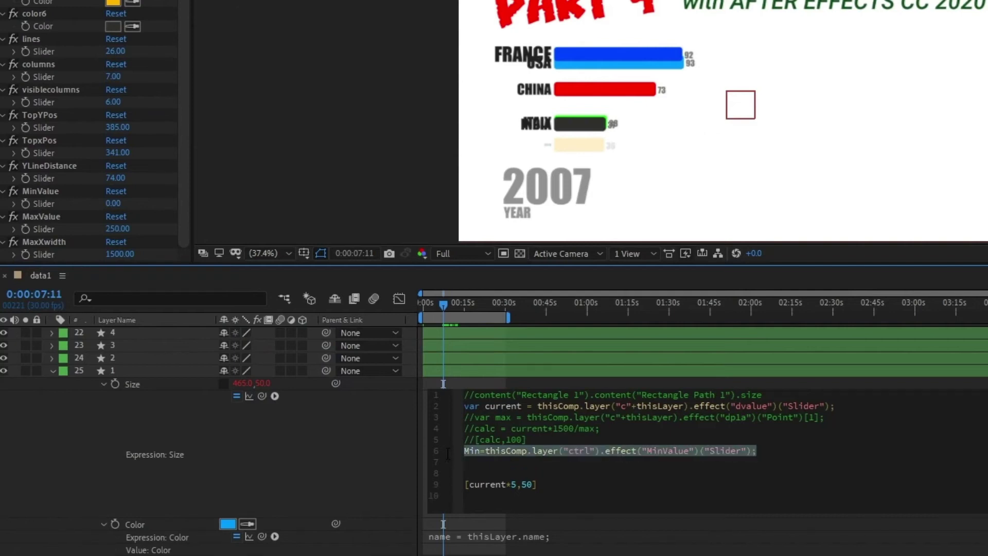
key("ctrl+c")
key("Down")
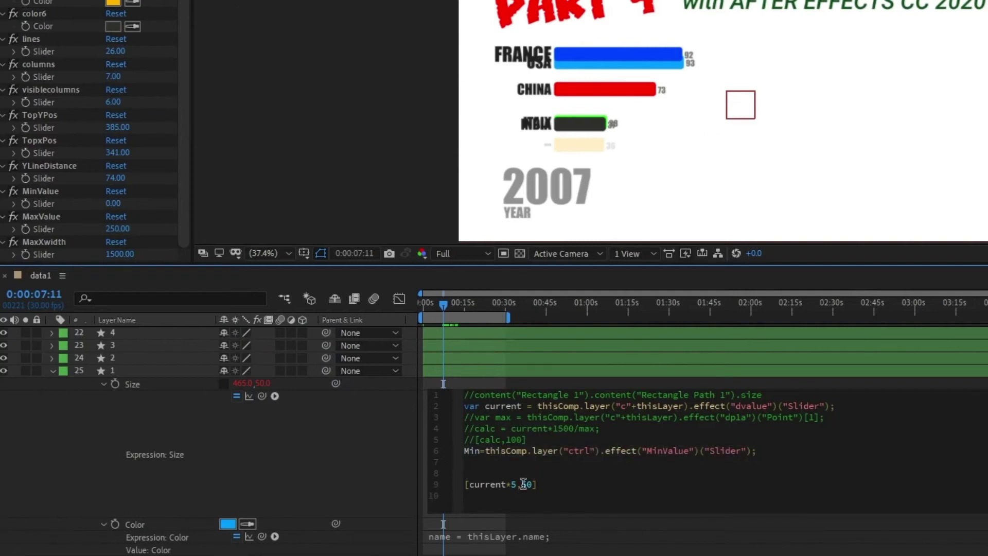
key("ctrl+v")
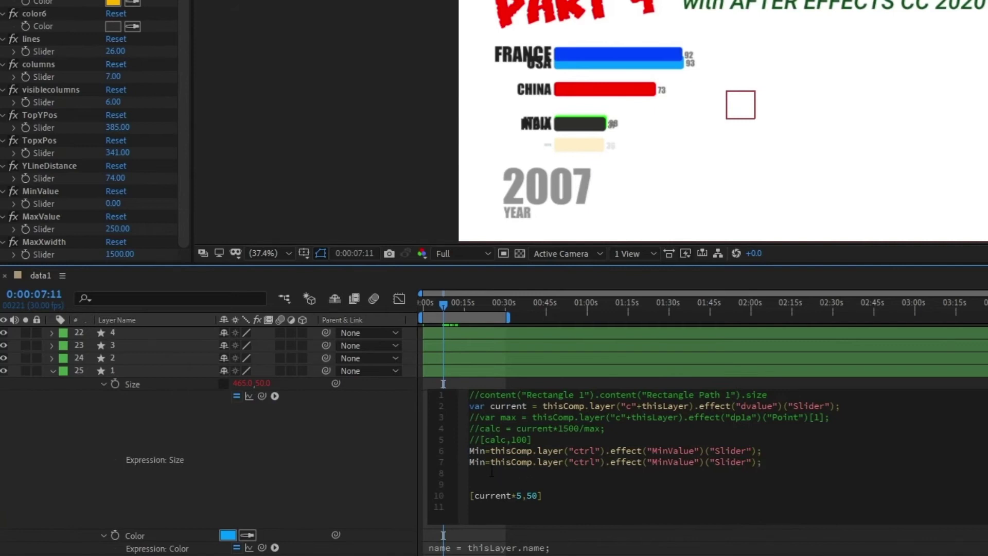
left_click(477, 462)
left_click_drag(478, 461, 485, 462)
type("ax")
key("Escape")
left_click_drag(658, 462, 668, 462)
type("ax")
left_click(808, 469)
Duplicate the Max line into a MaxXWidth line reading the MaxXwidth slider
left_click_drag(762, 461, 466, 467)
key("Right")
type("\\")
key("BackSpace")
key("Return")
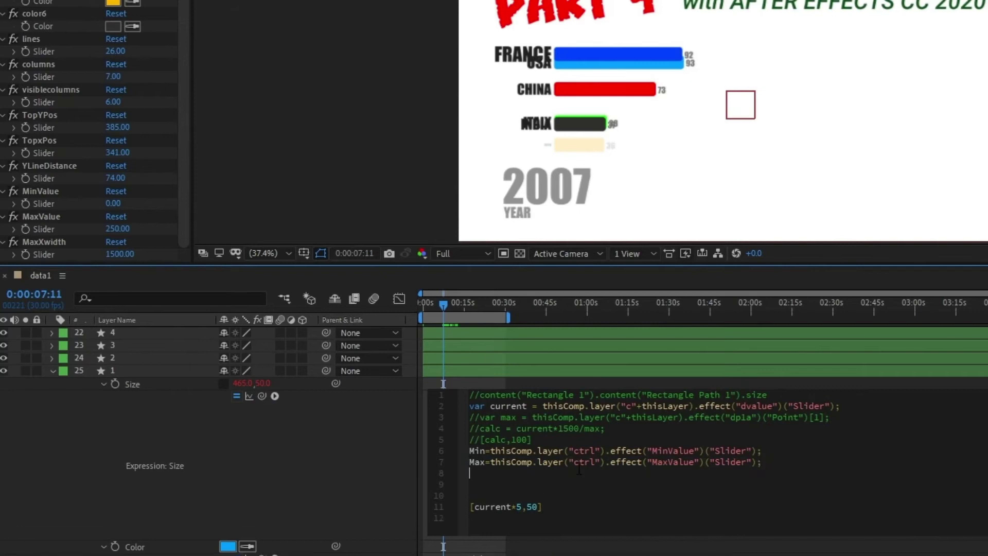
key("ctrl+v")
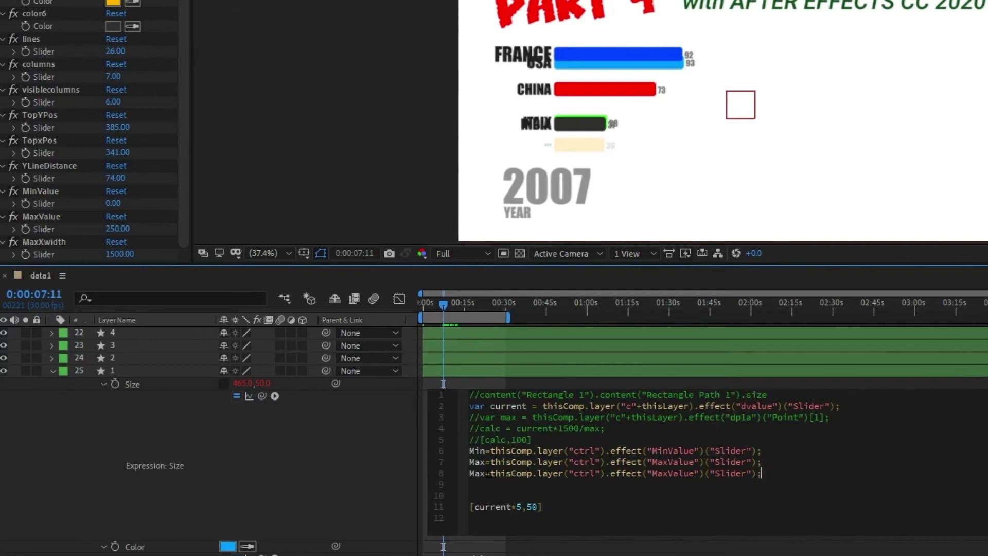
left_click(486, 473)
type("XWidt")
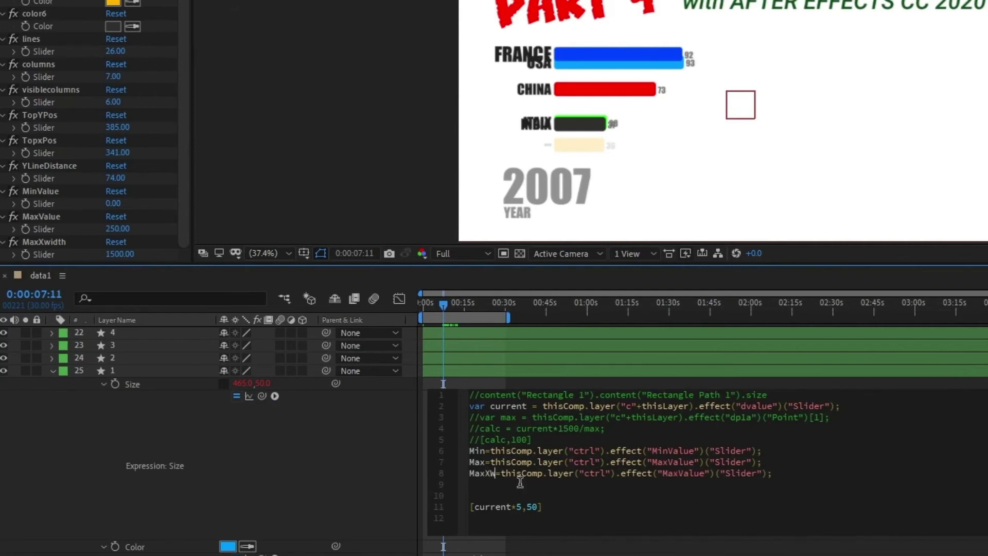
type("h")
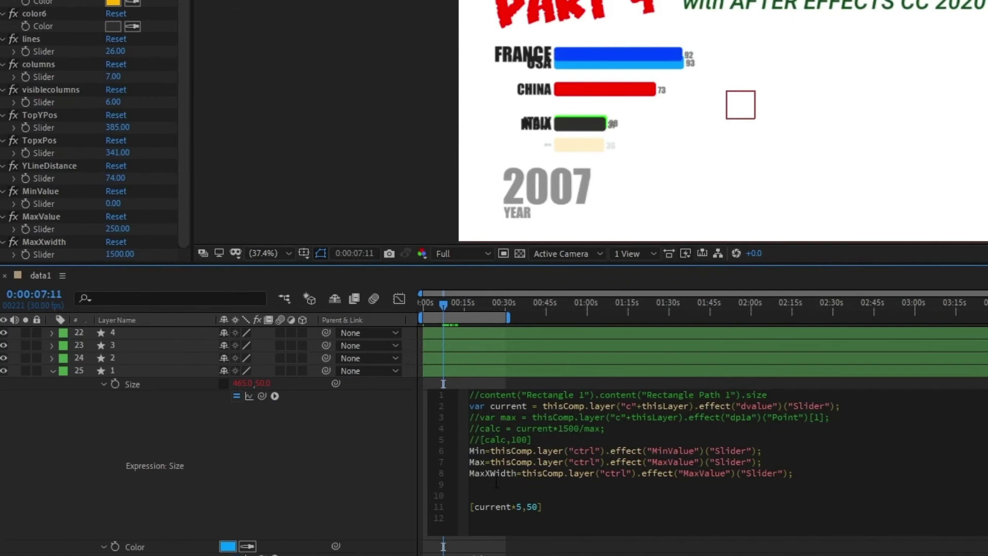
double_click(494, 474)
left_click(699, 473)
double_click(700, 474)
type("MaxXwidth")
left_click(593, 484)
Add the line currentOutput=(current-Min)*MaxXWidth/(Max-Min); to the Size expression
type("currentOu")
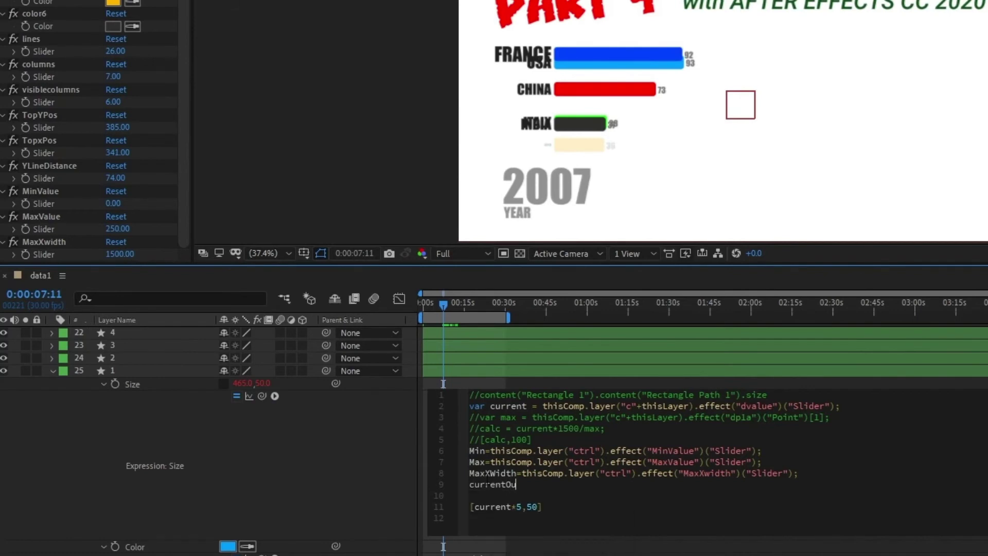
type("tput")
type("=")
type("()")
type("current")
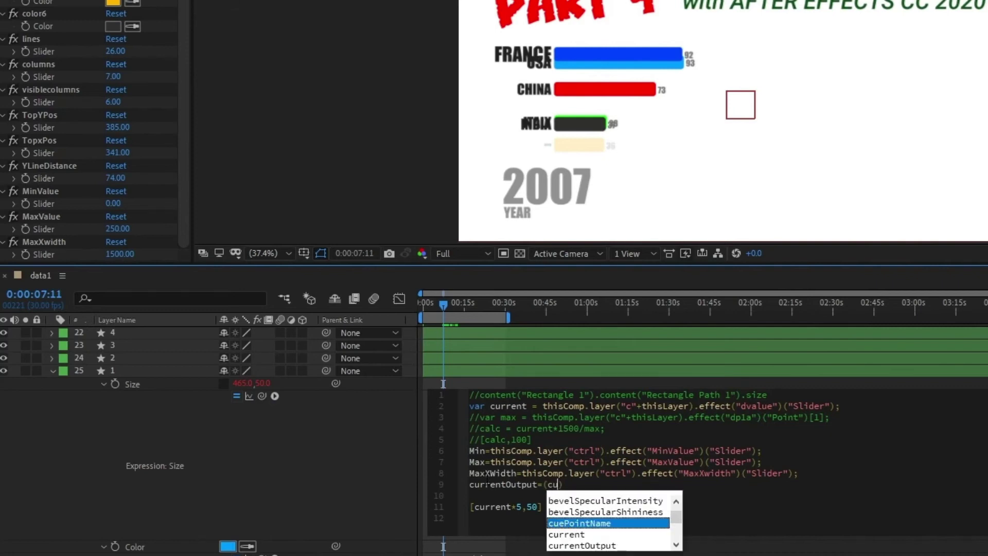
type("-")
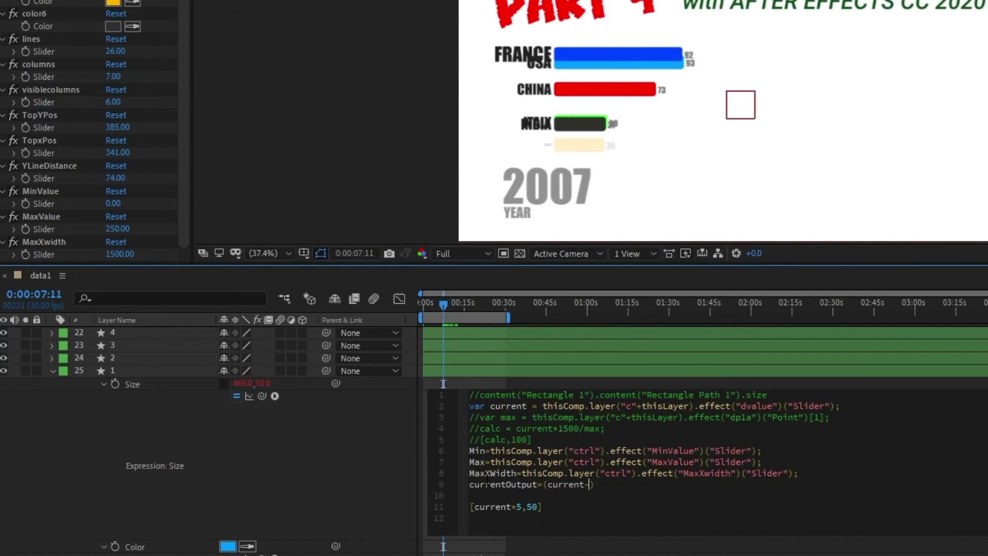
type("Min")
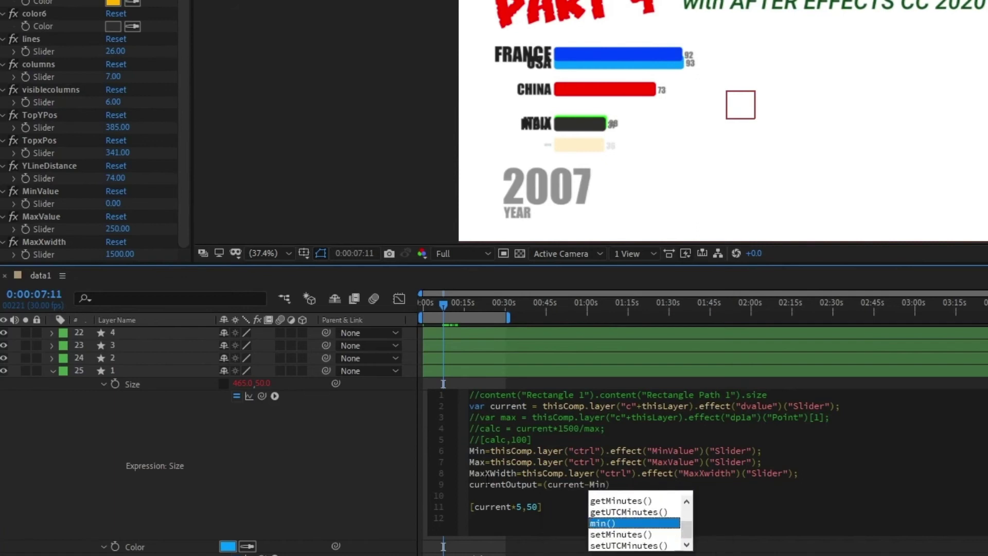
key("Right")
type("/")
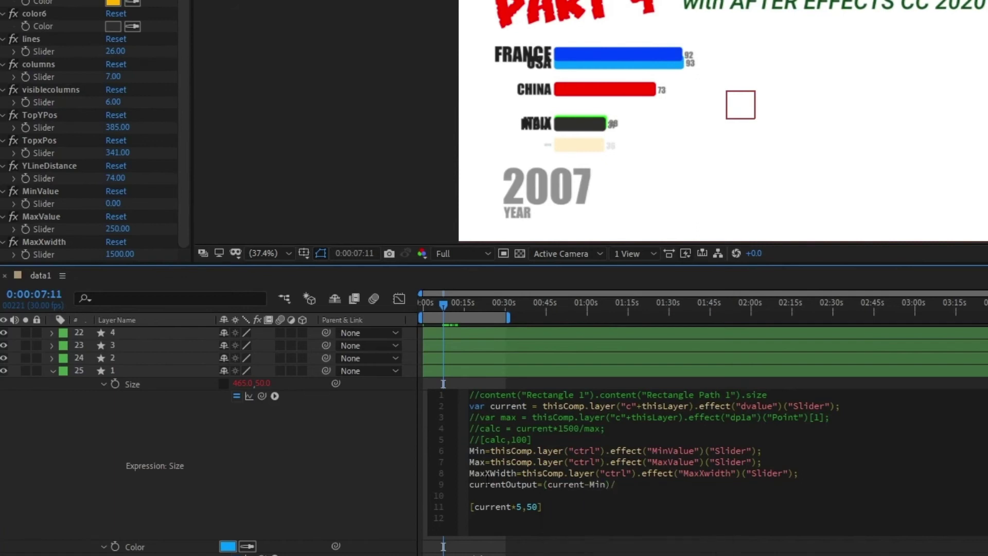
key("BackSpace")
type("*M")
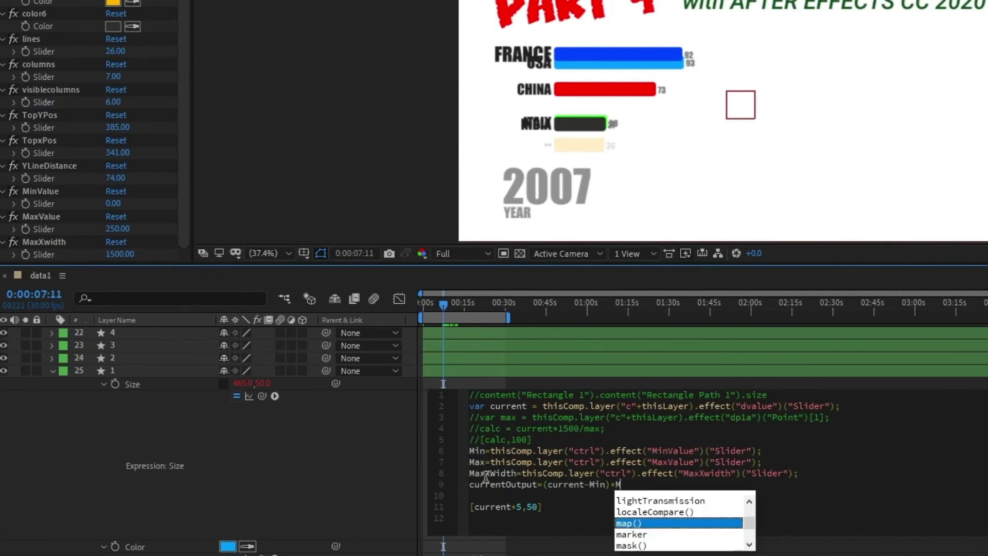
type("ax")
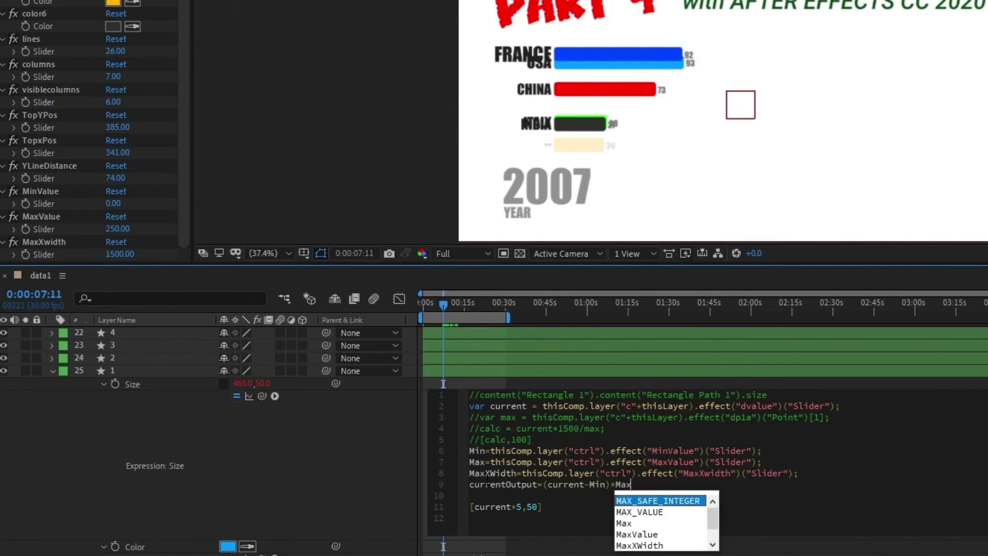
type("XWidth")
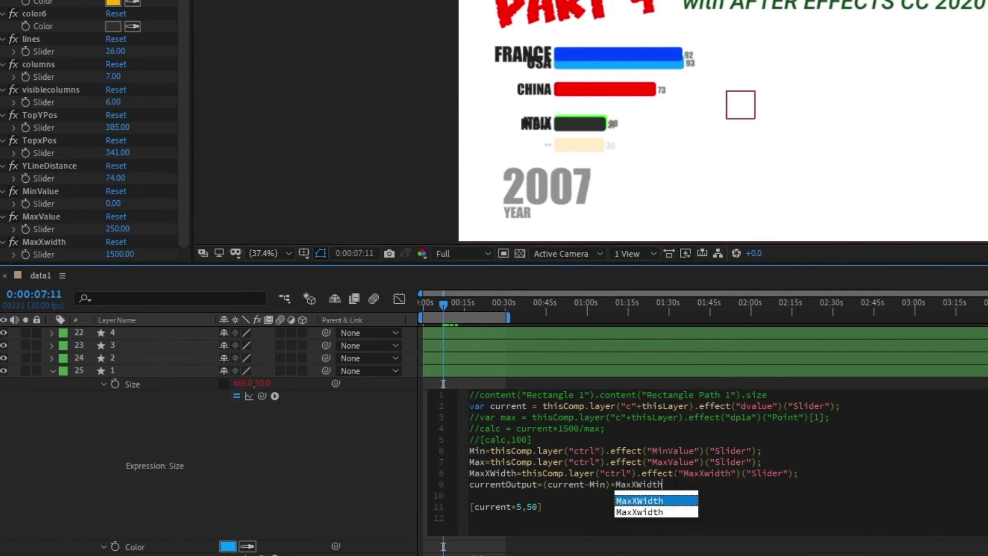
key("Escape")
type("/")
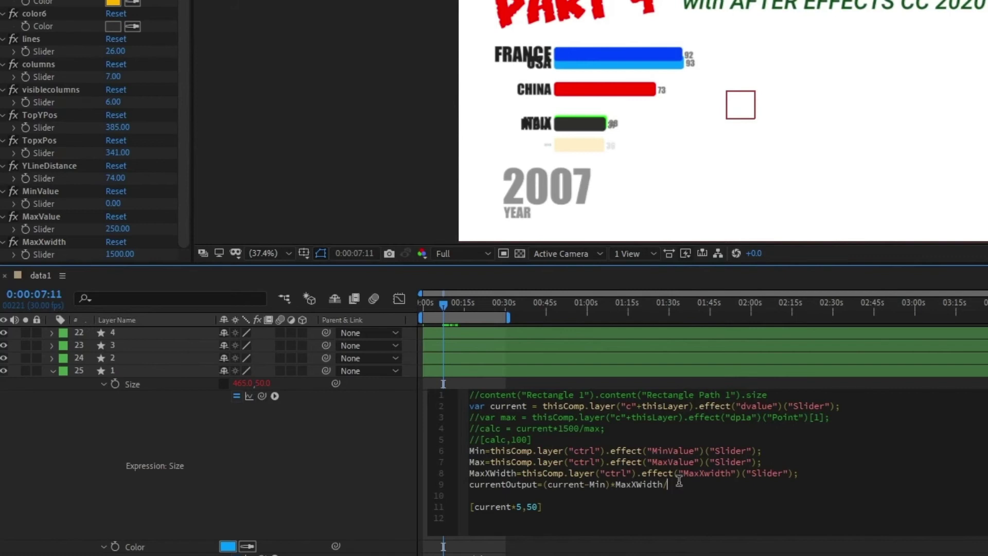
type("(")
type("M")
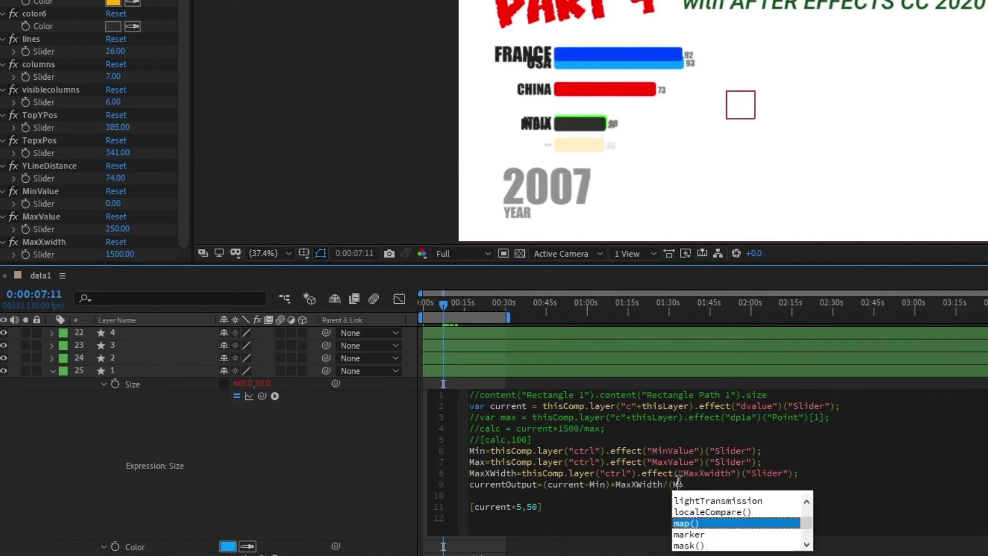
type("ax-Min")
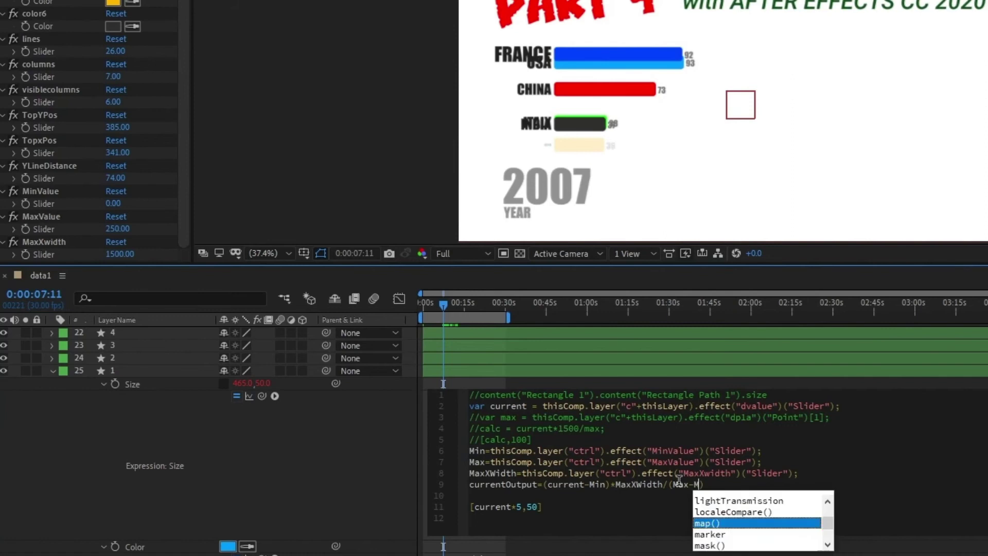
type(")")
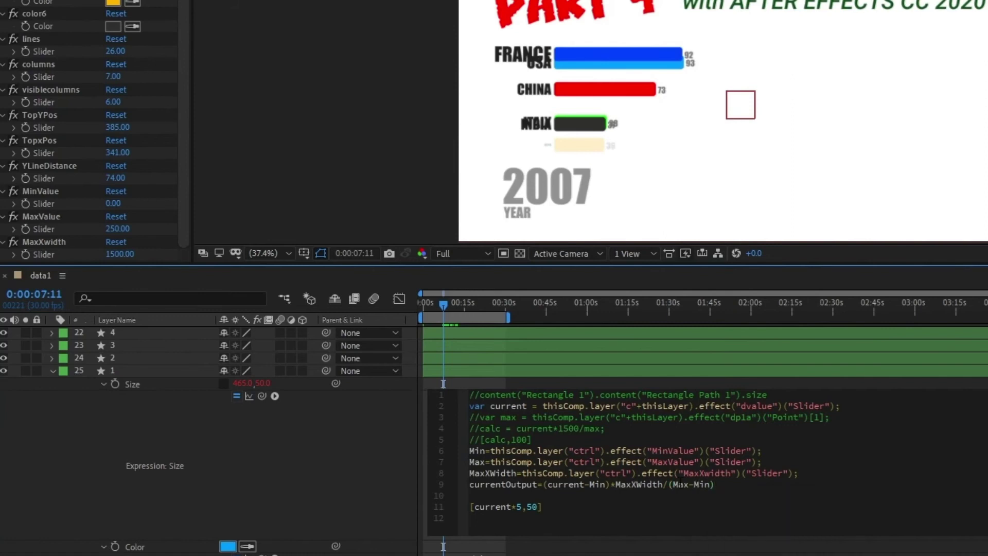
type(";")
Replace current*5 in the size array with currentOutput so it returns [currentOutput,50]
key("Down")
double_click(533, 484)
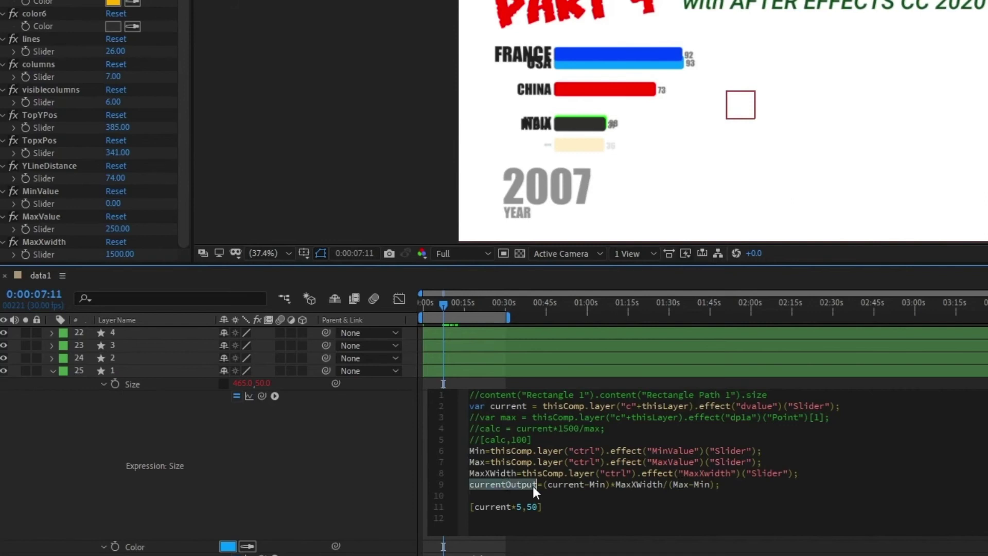
double_click(486, 507)
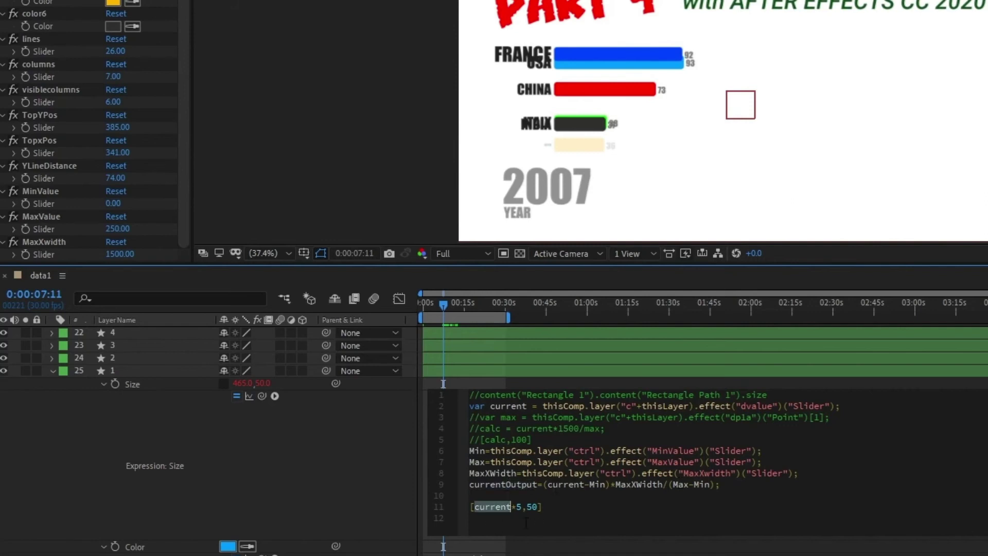
key("ctrl+v")
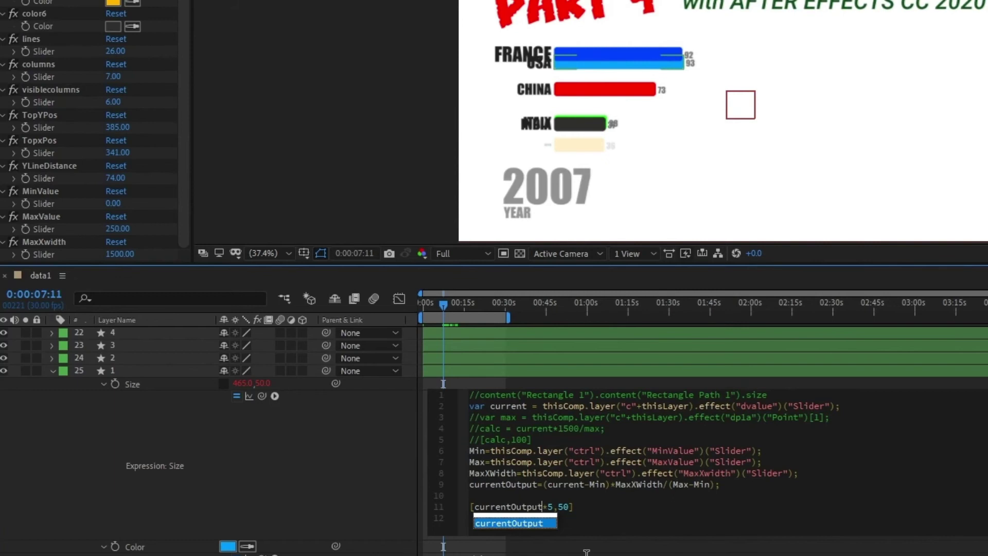
key("Delete")
key("Delete")
Commit the edited Size expression and leave the expression editor
left_click(490, 516)
left_click(409, 475)
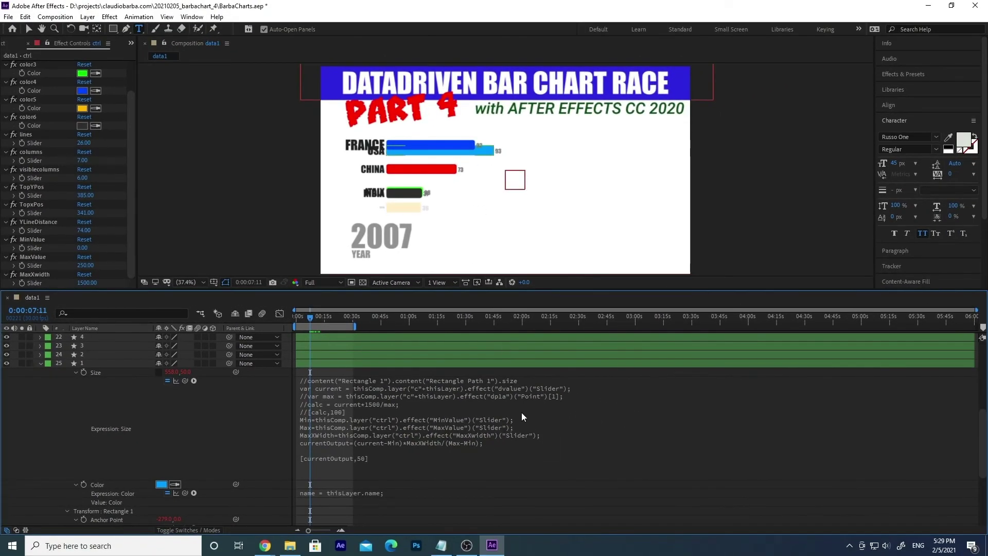
left_click(521, 412)
left_click(418, 415)
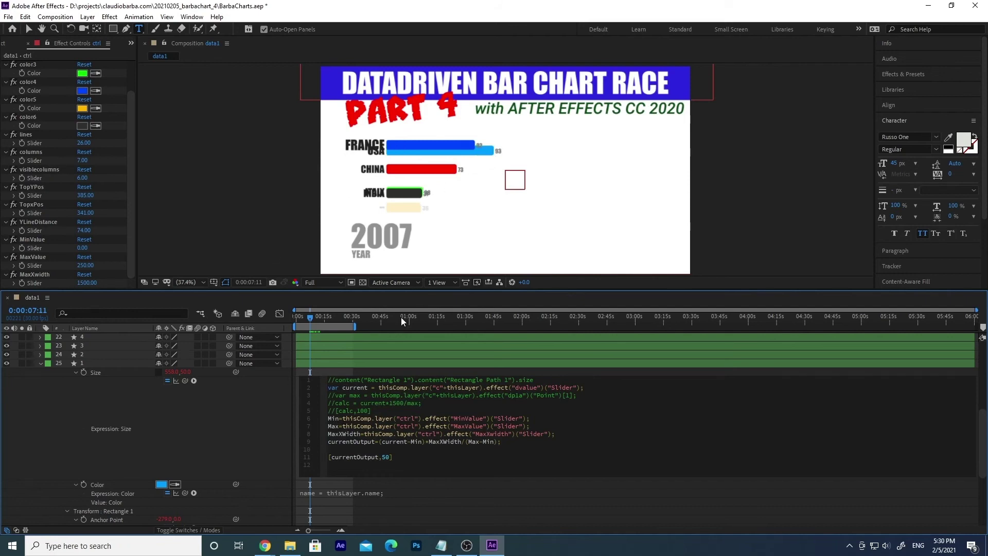
left_click(262, 409)
Delete bar layers 2–6 and value layers v2–v6
scroll(262, 410, "up", 2)
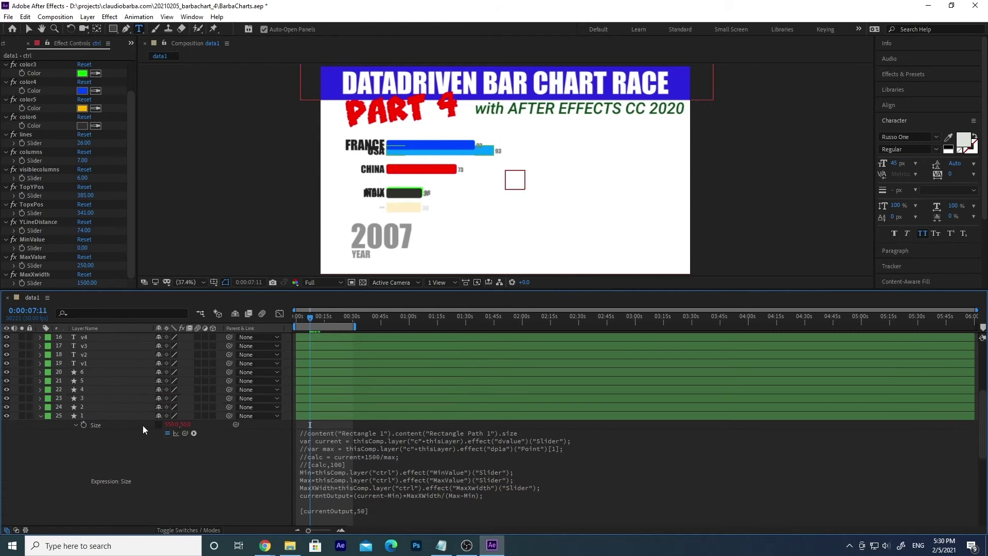
left_click(92, 407)
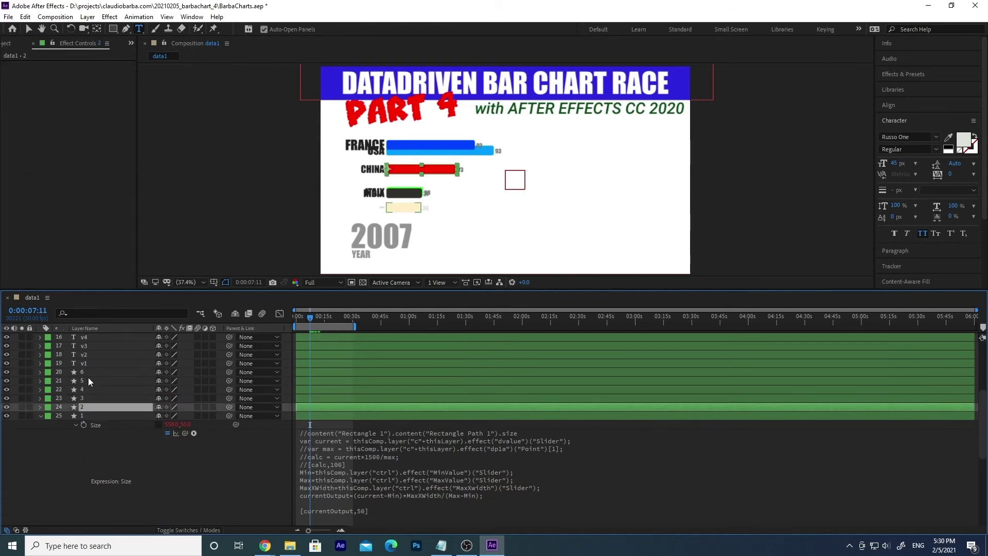
left_click(88, 371, "shift")
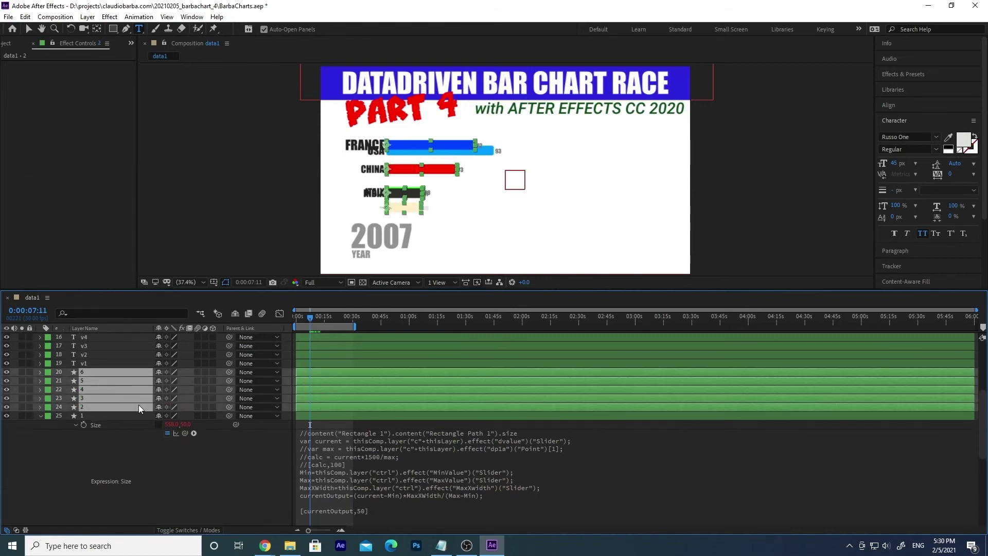
key("Delete")
scroll(133, 406, "up", 2)
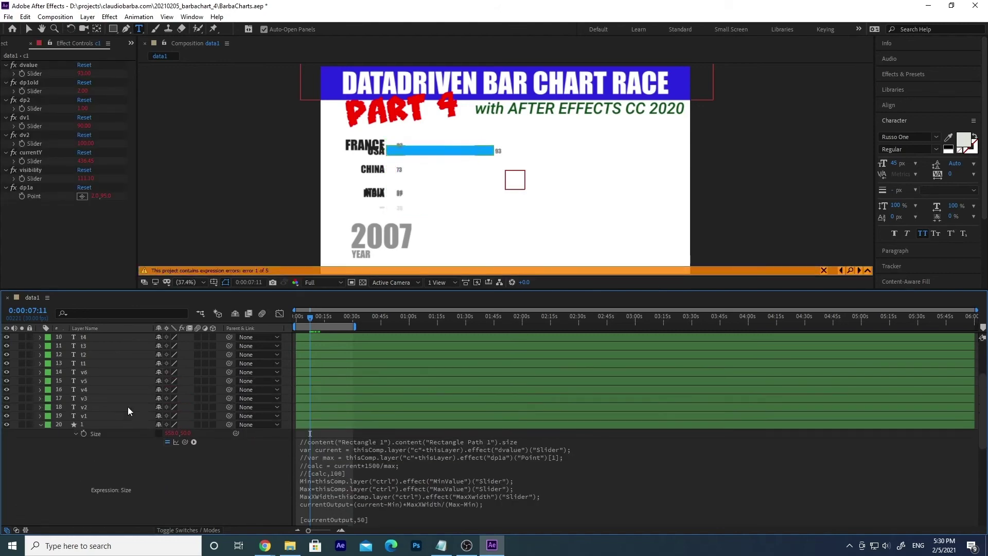
left_click(82, 407)
left_click(94, 373, "shift")
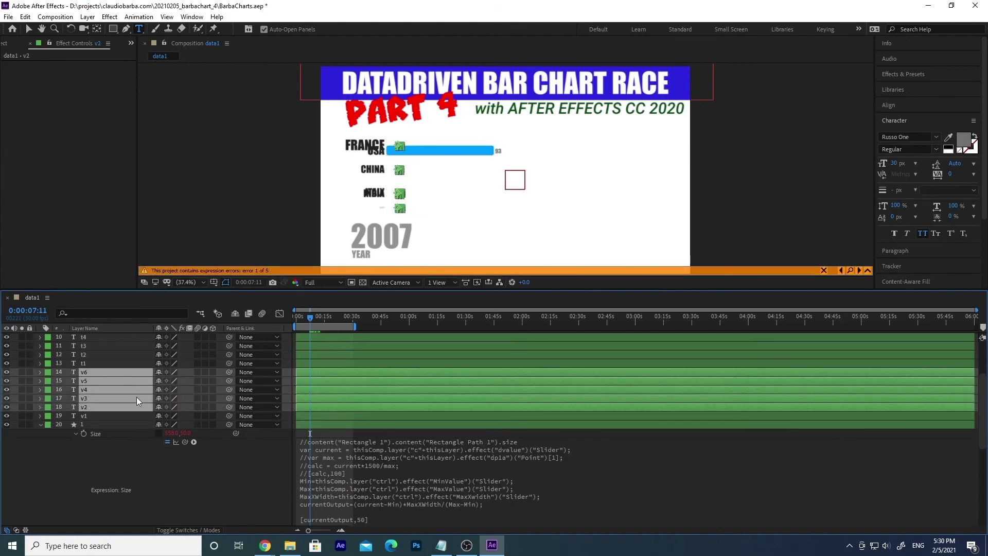
key("Delete")
Delete label layers t2–t6 and colour layers c2–c6
scroll(133, 396, "up", 2)
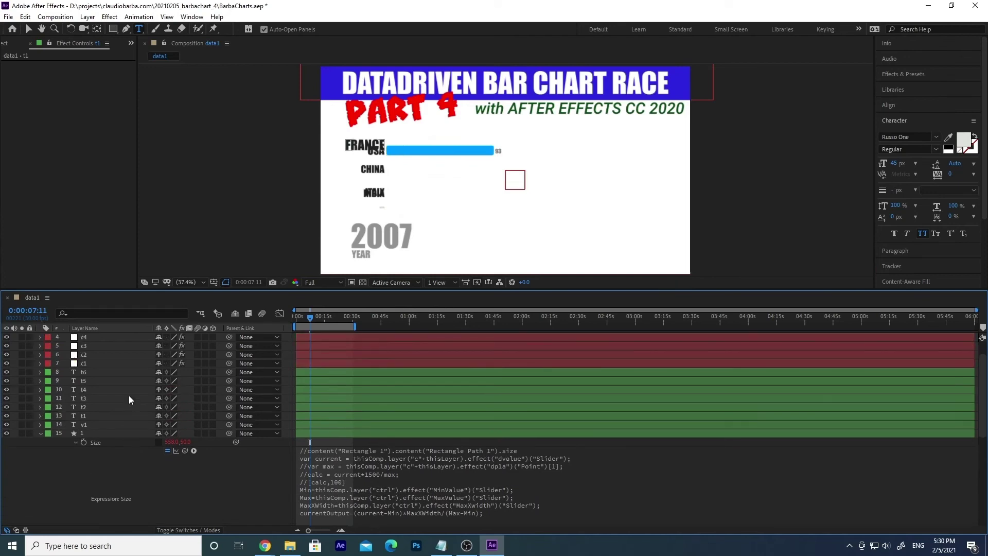
left_click(108, 407)
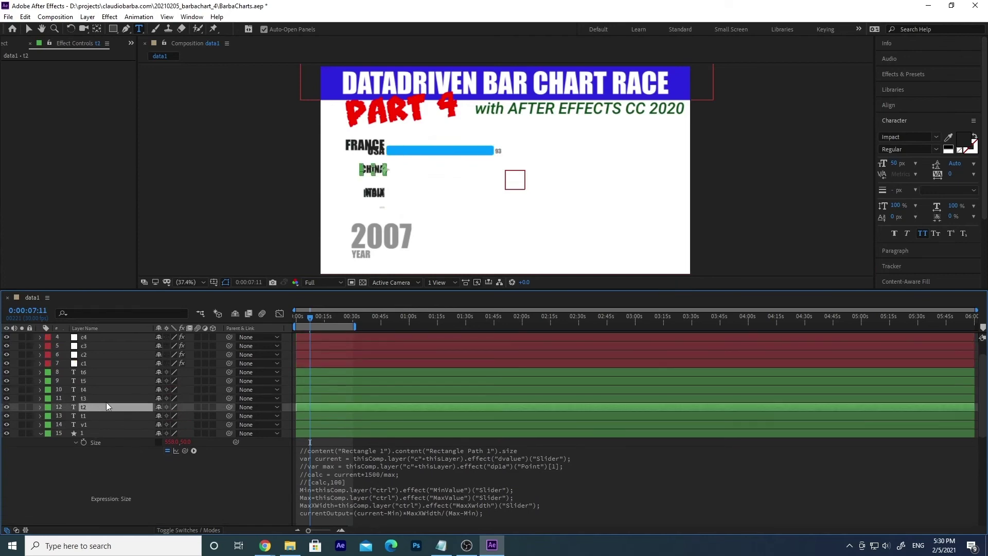
left_click(104, 371, "shift")
key("Delete")
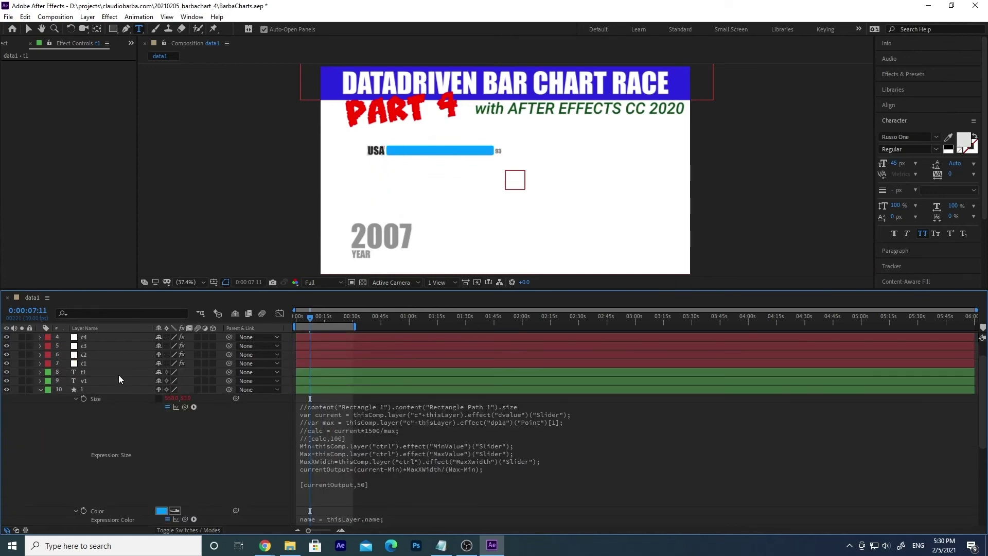
scroll(108, 380, "up", 1)
left_click(95, 381)
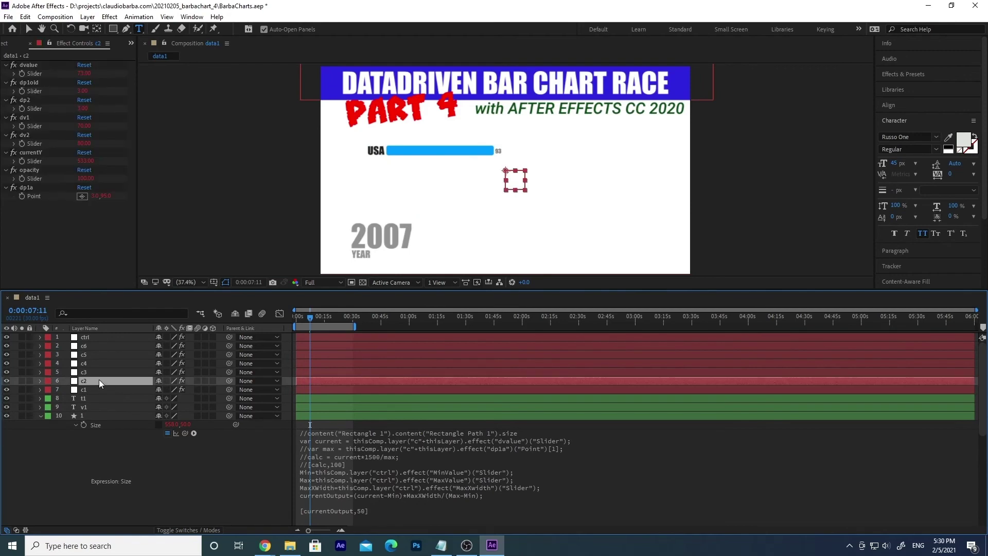
left_click(100, 345, "shift")
key("Delete")
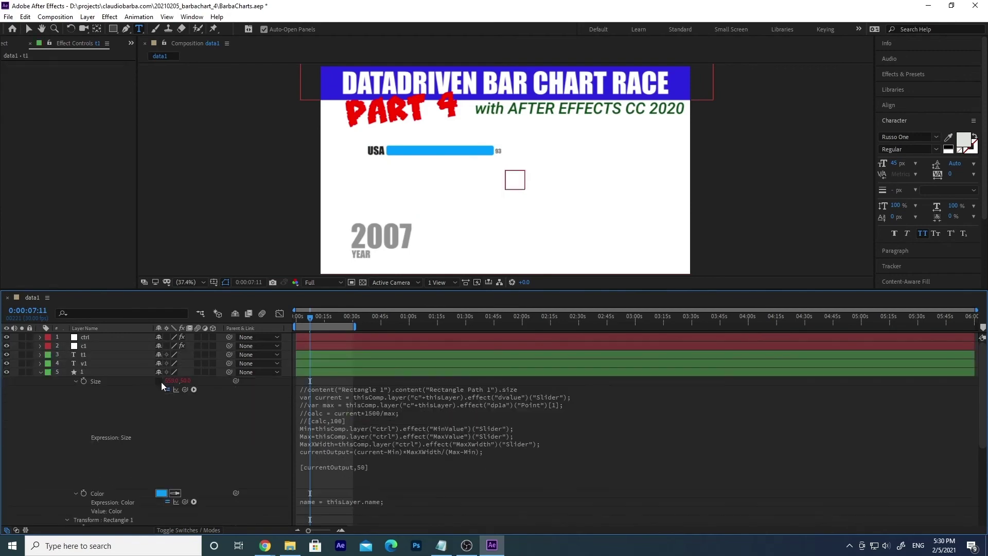
Select the row-1 layers 1 through c1 and duplicate them to rebuild the rows up to 6
left_click(90, 372)
left_click(94, 346, "shift")
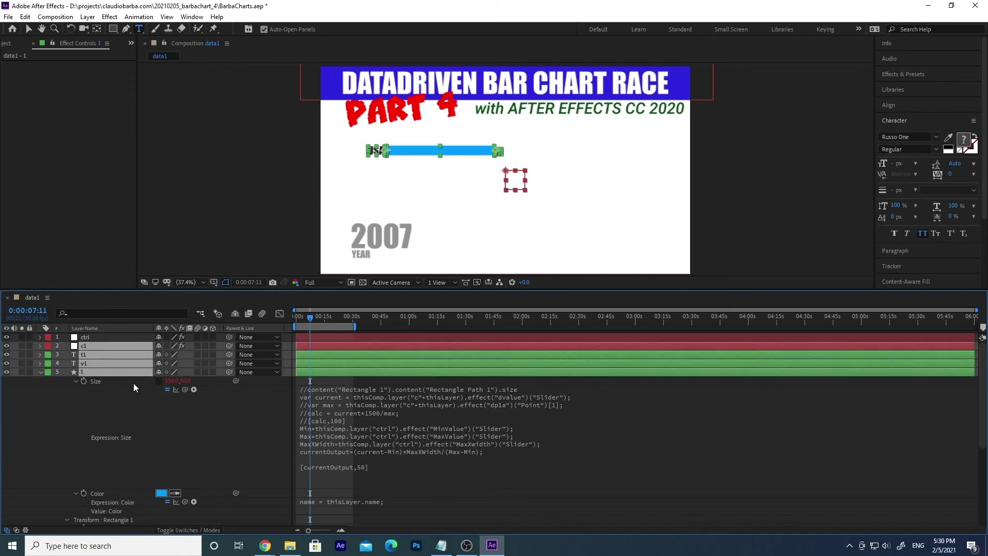
key("ctrl+d")
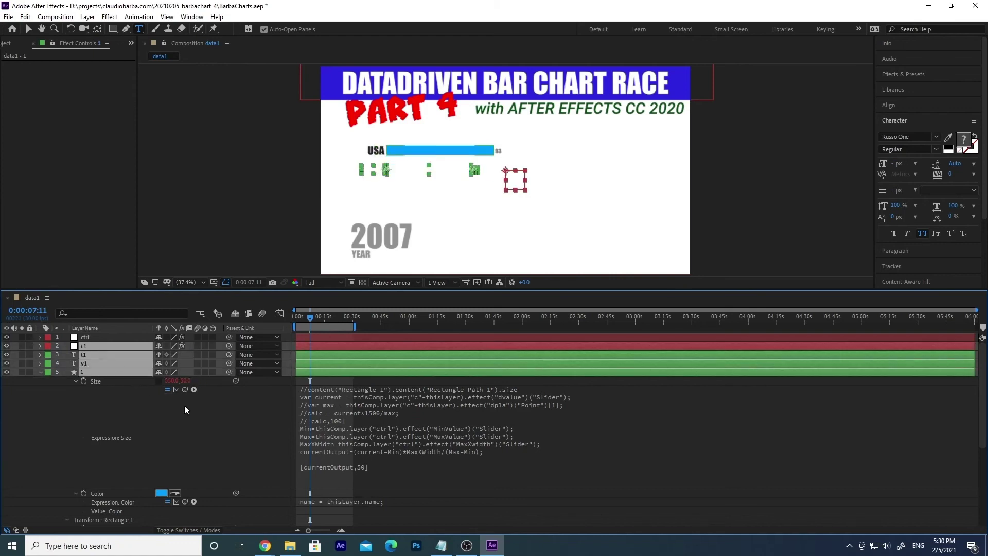
key("ctrl+d")
key("ctrl+d")
key("ctrl+d")
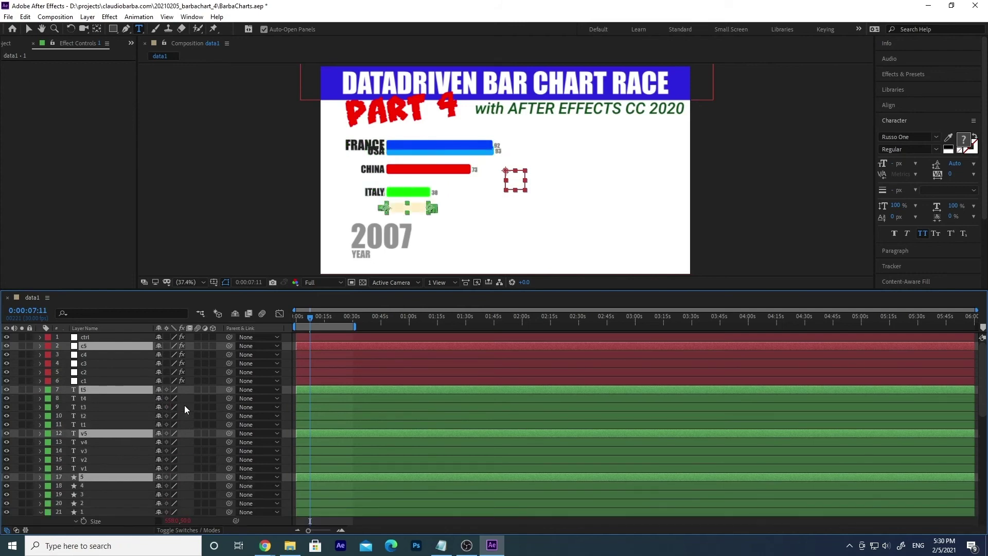
key("ctrl+d")
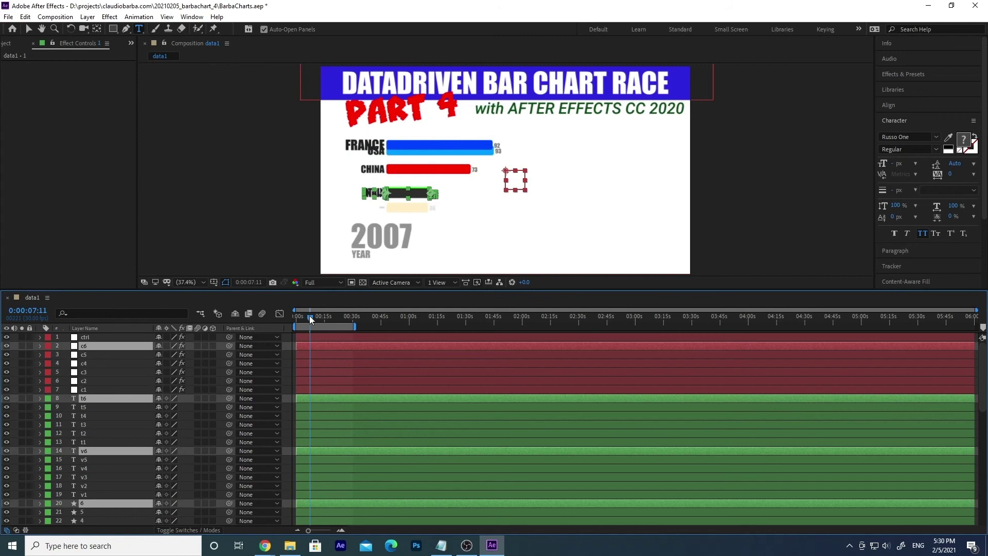
Scrub the timeline through years 2022–2025 to inspect the current bar lengths
mouse_move(310, 316)
left_mouse_down()
mouse_move(367, 316)
mouse_move(294, 314)
mouse_move(344, 316)
mouse_move(311, 316)
left_mouse_up()
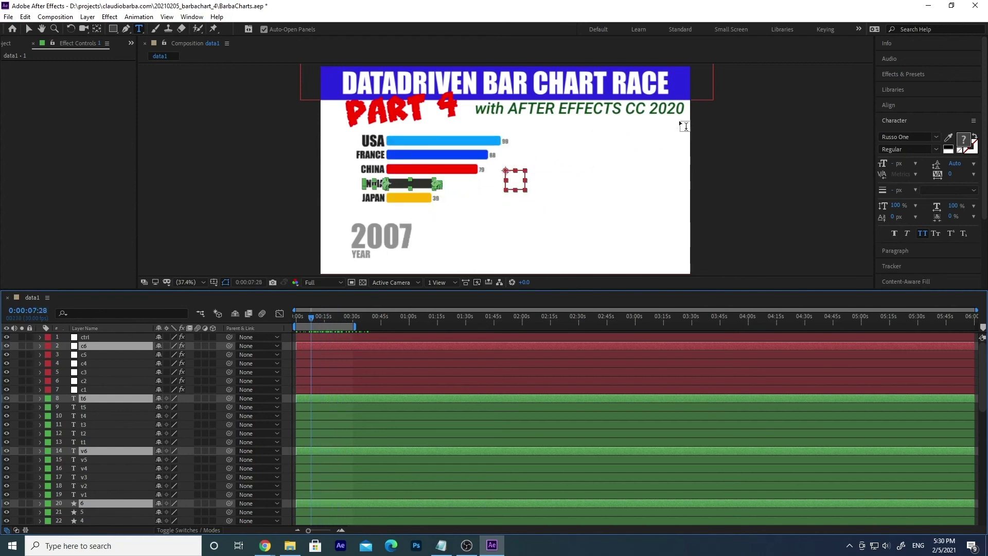
left_click(341, 319)
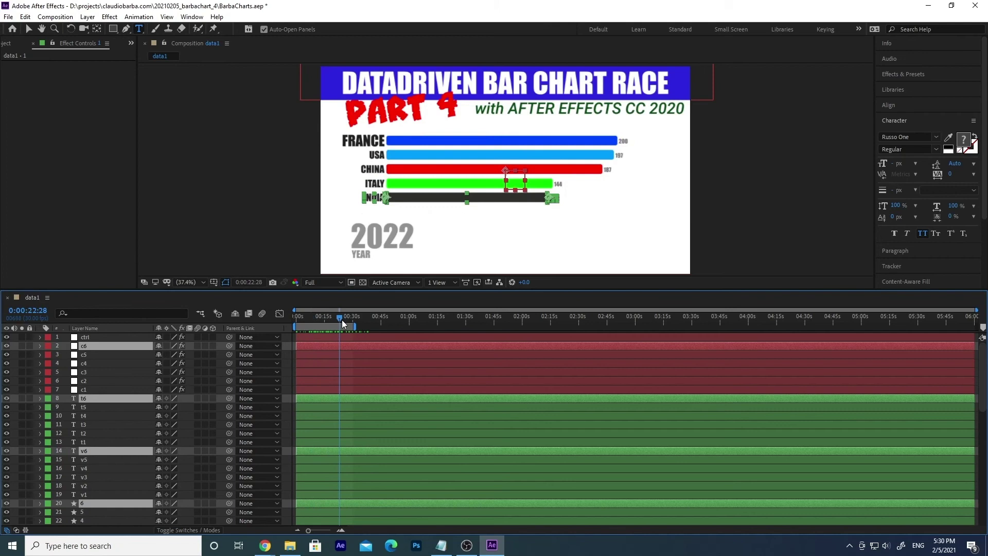
left_click_drag(342, 320, 356, 316)
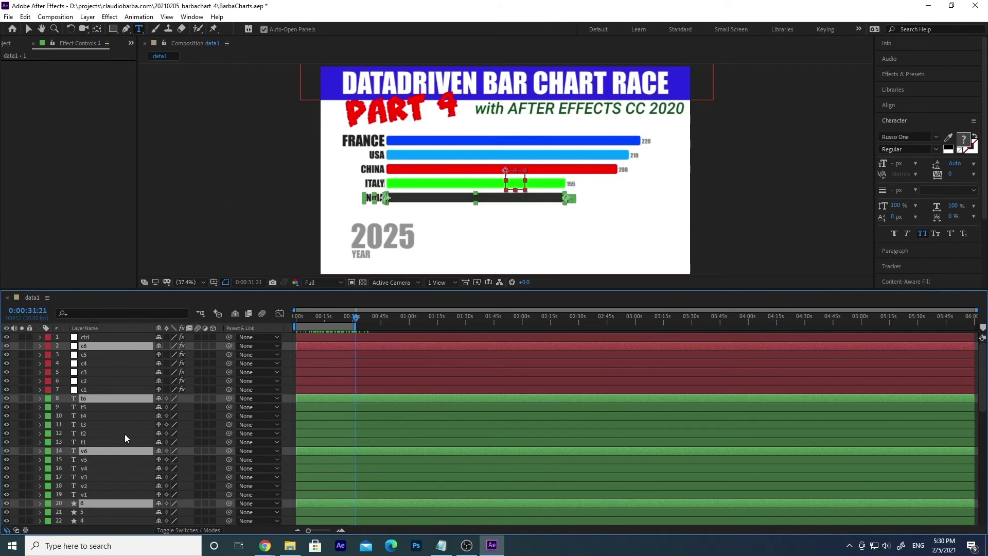
Set the ctrl layer's MaxValue slider to 220 and check the chart around 2008
left_click(93, 337)
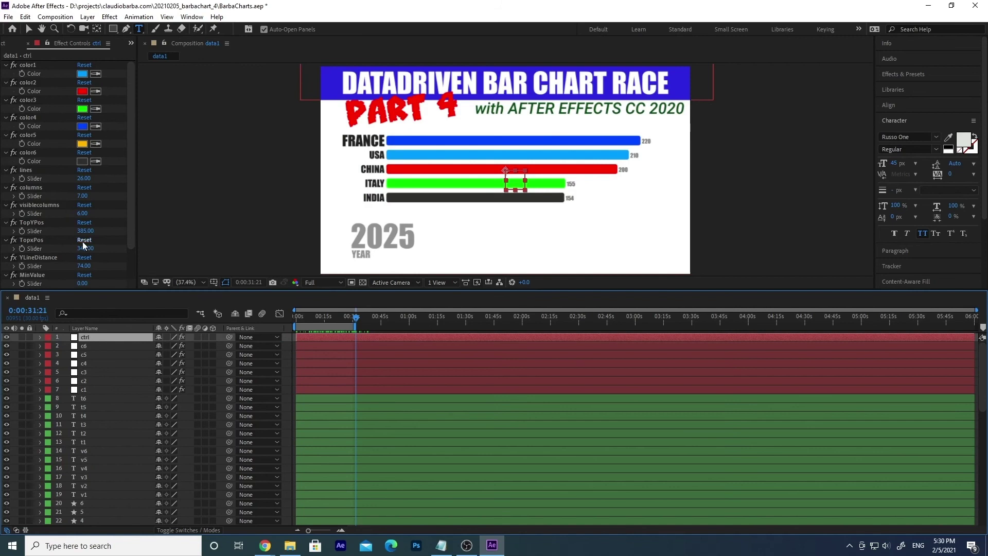
scroll(44, 270, "down", 3)
left_click(85, 266)
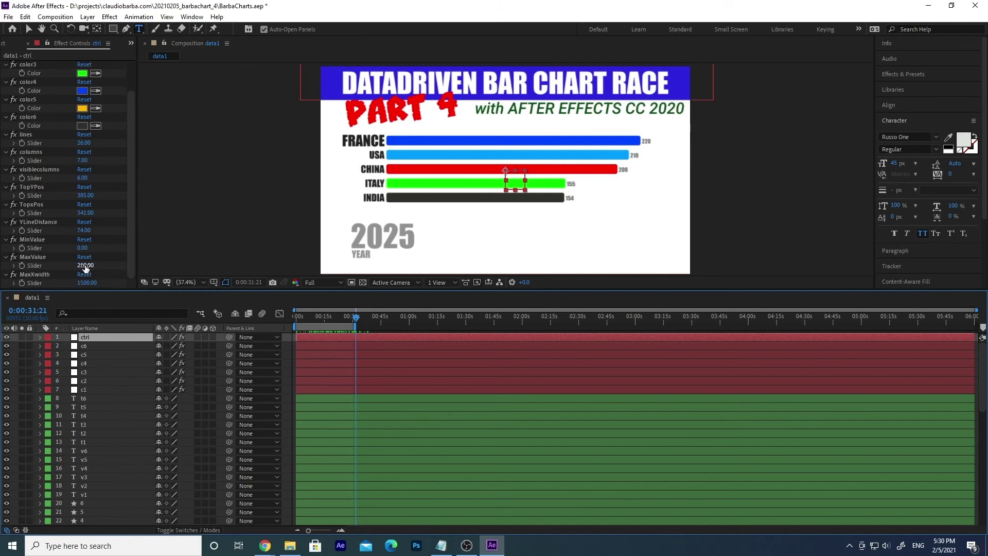
type("220")
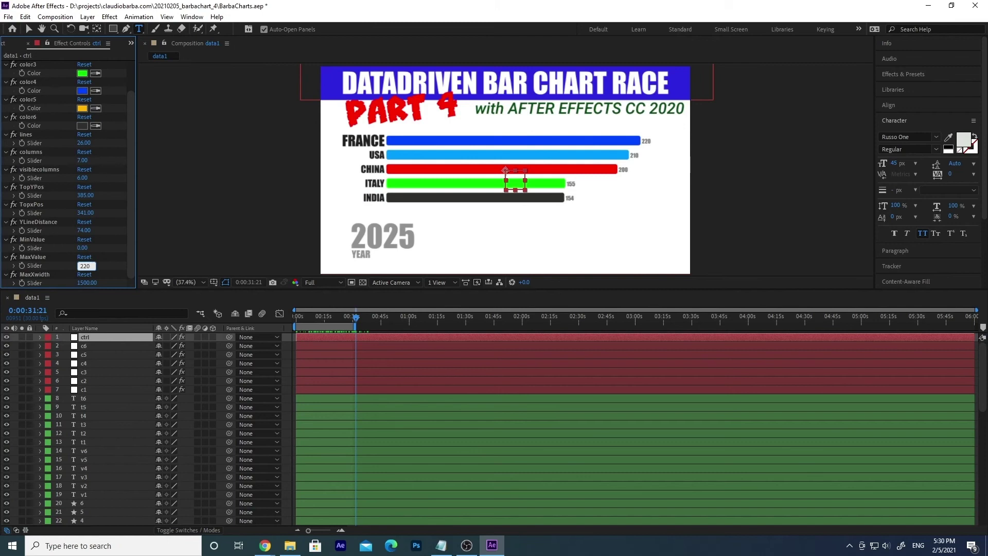
key("Return")
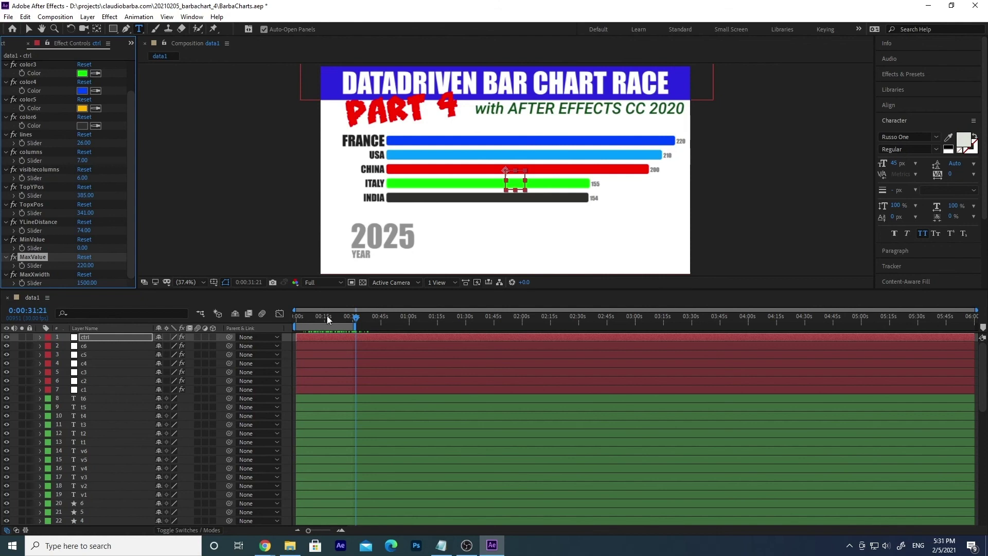
left_click_drag(345, 322, 324, 317)
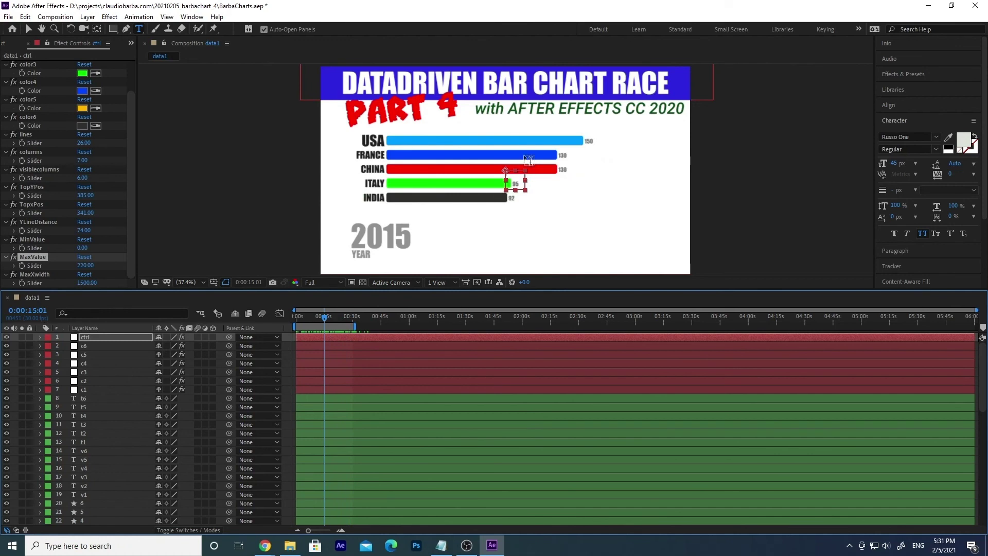
Set the MaxXwidth slider to 1000 and preview the bars at year 2021
left_click(86, 282)
type("100")
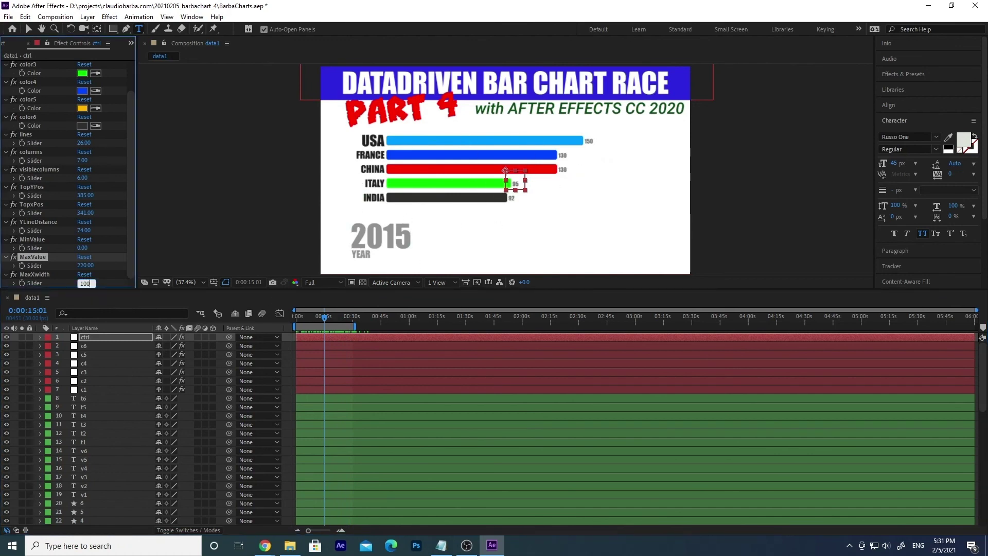
type("0")
key("Return")
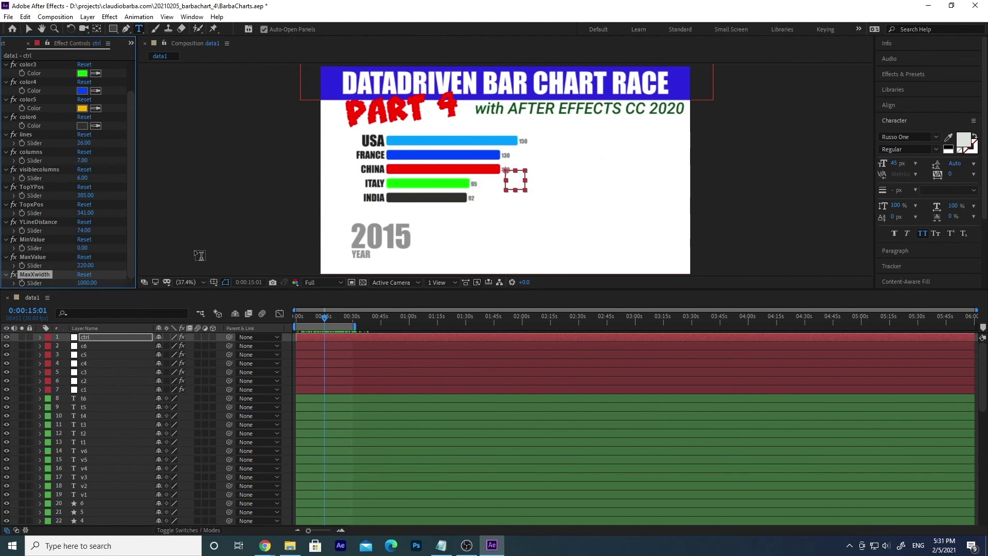
mouse_move(323, 319)
left_mouse_down()
mouse_move(354, 319)
mouse_move(285, 326)
mouse_move(332, 317)
left_mouse_up()
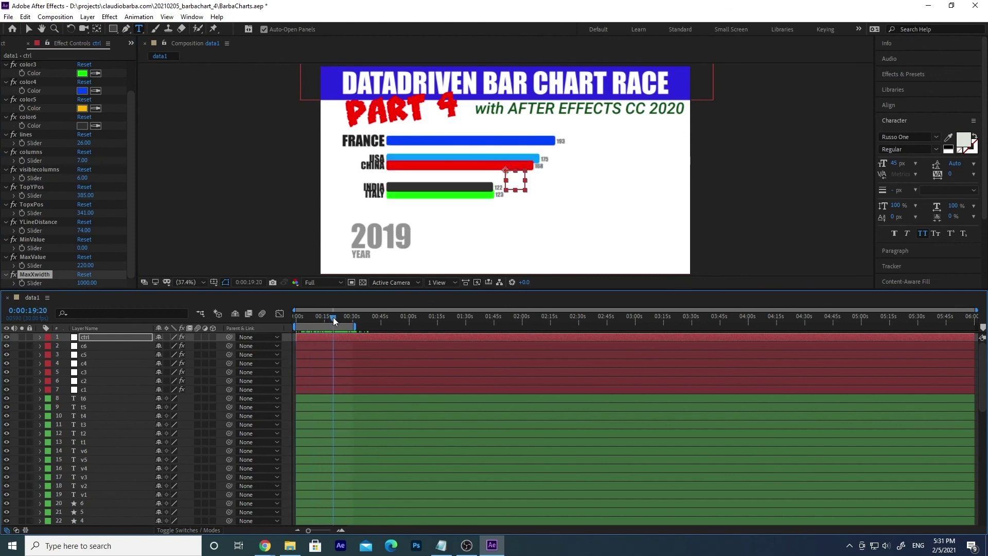